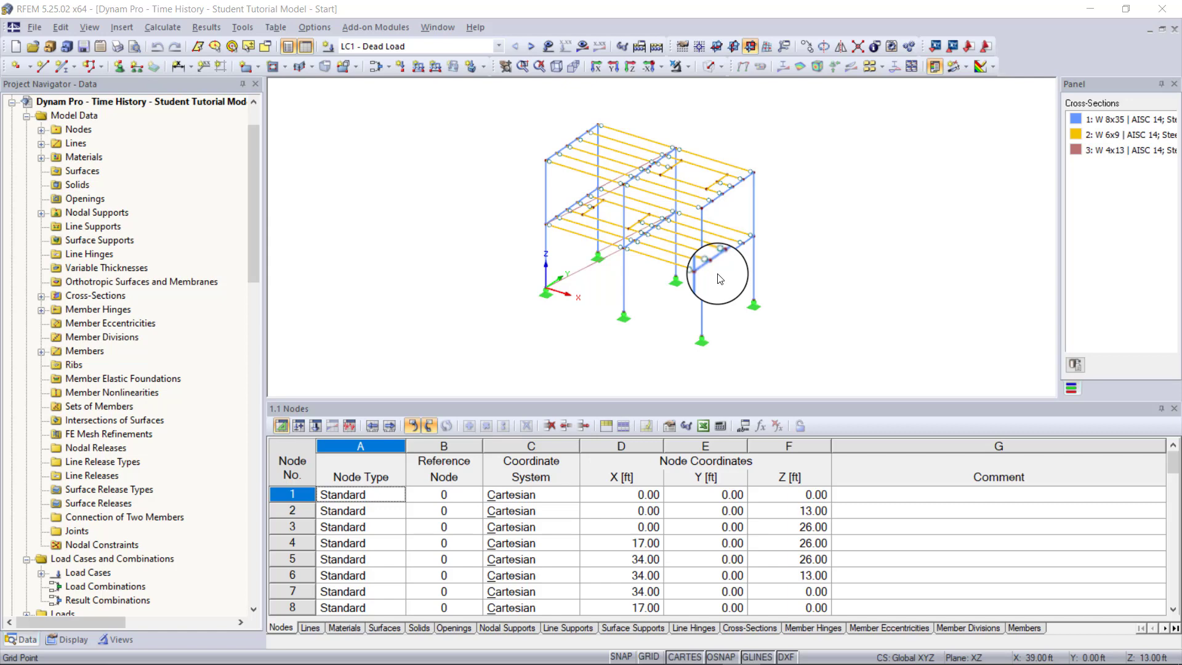
Switch to load case LC2 - Machine load and display its loads on the frame model.
{"action": "middle_click_drag", "start_coordinate": [766, 198], "coordinate": [738, 214]}
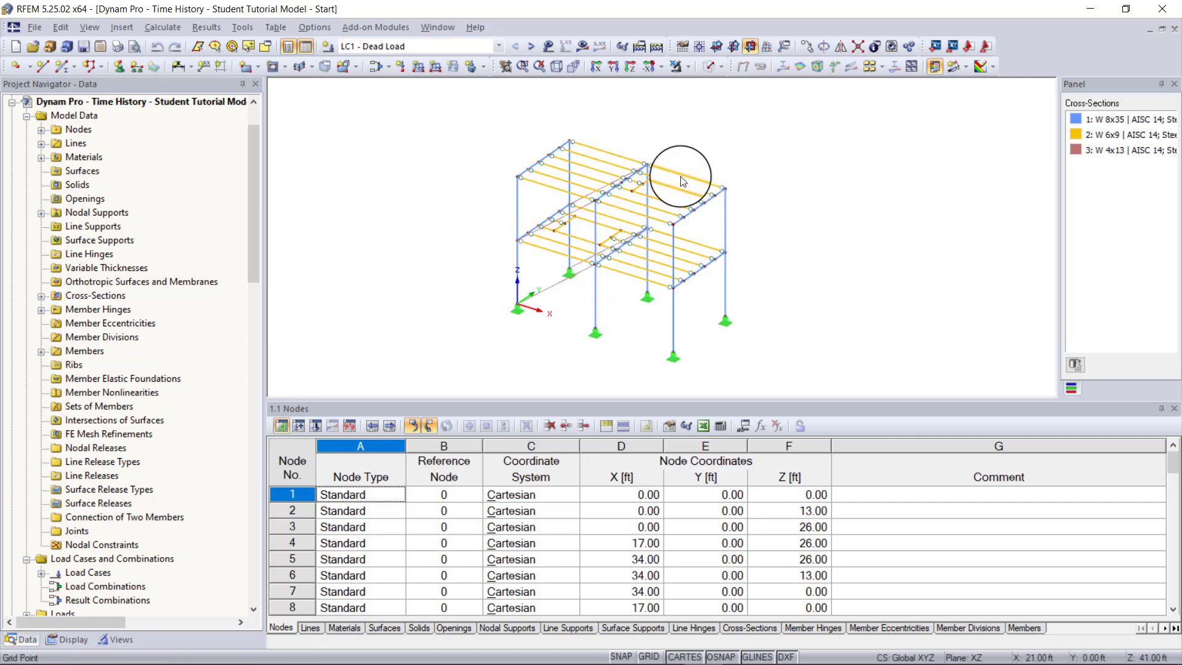
{"action": "left_click", "coordinate": [475, 50]}
{"action": "left_click", "coordinate": [445, 65]}
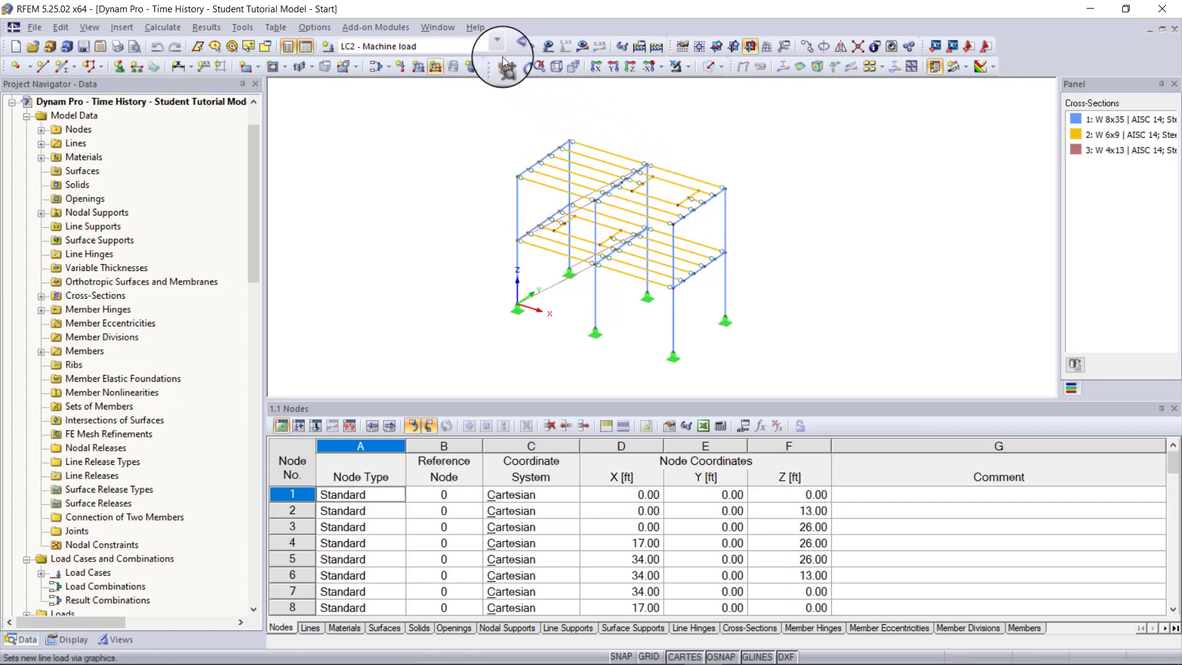
{"action": "left_click", "coordinate": [544, 49]}
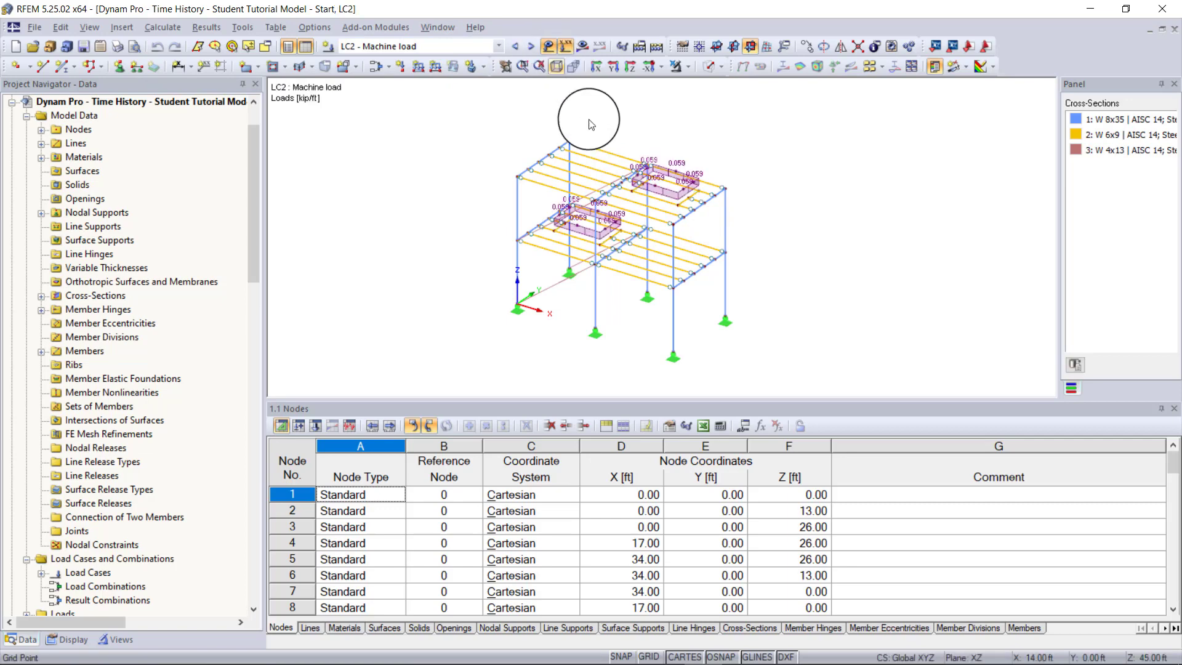
{"action": "scroll", "coordinate": [705, 258], "scroll_direction": "up", "scroll_amount": 5}
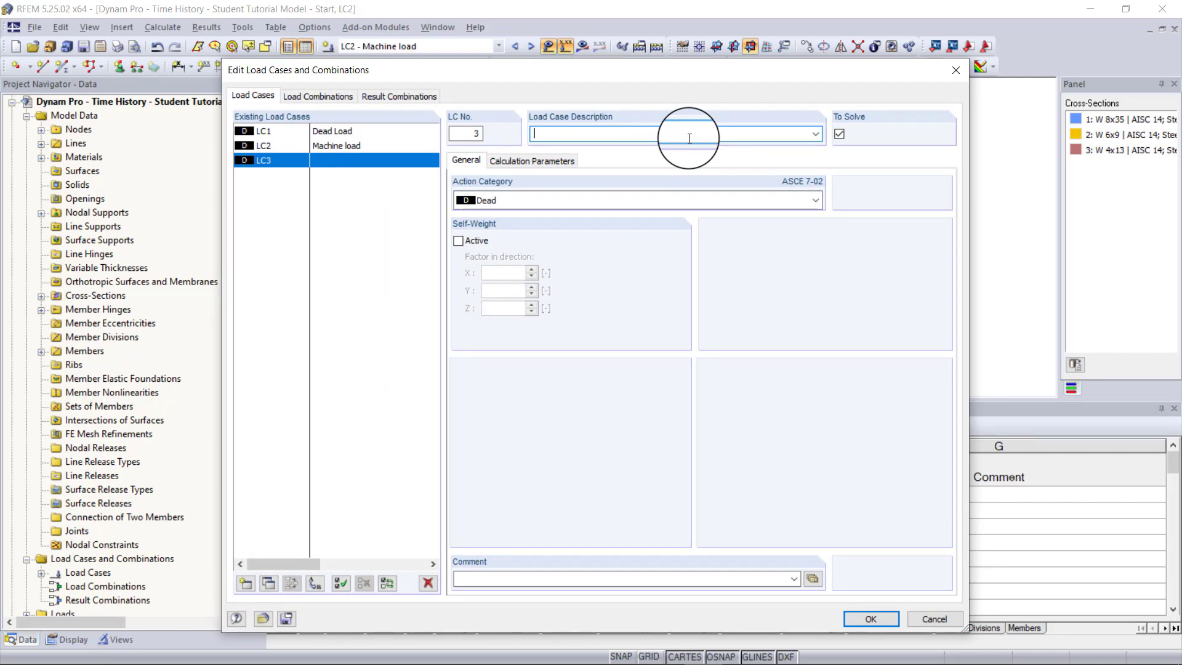
Describe new load case LC3 as "Radial Forces Vertical" and copy it as LC4 with the description "Radial Forces Horizon".
{"action": "type", "text": "Radial Forces Vertical"}
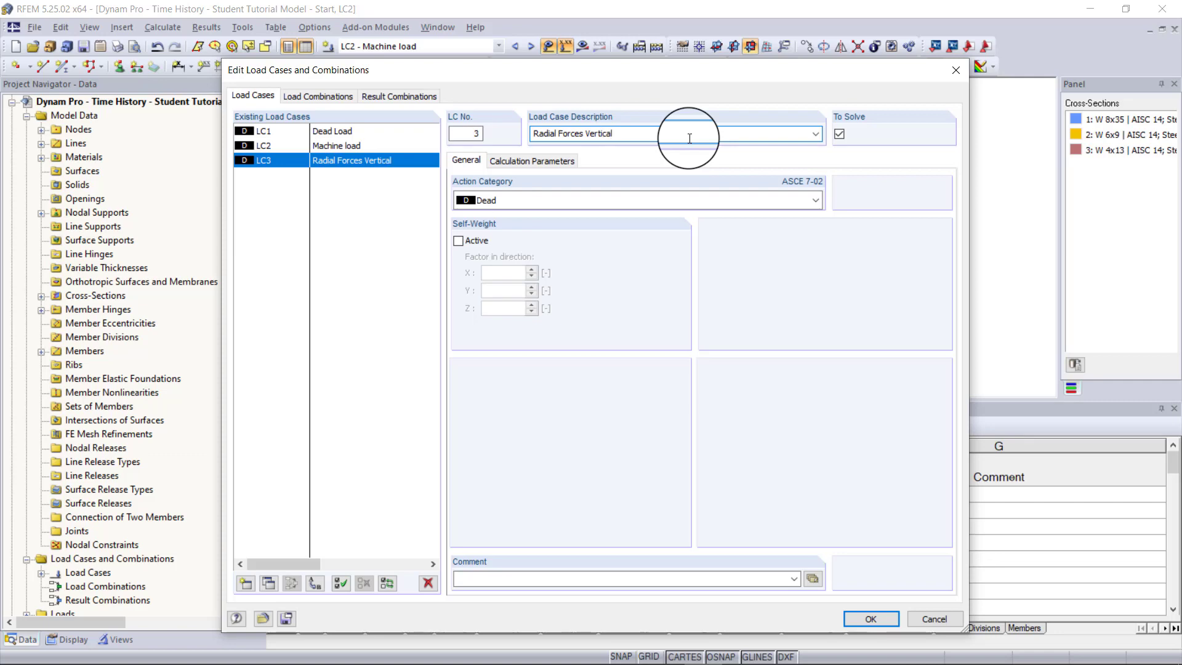
{"action": "left_click", "coordinate": [275, 581]}
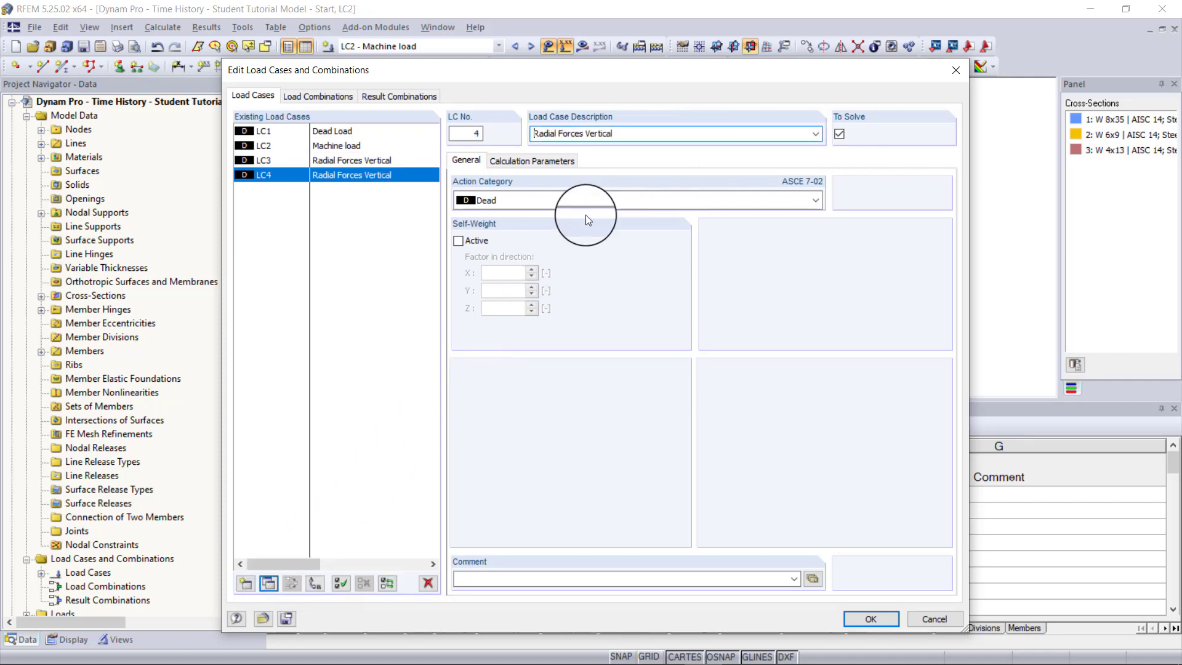
{"action": "key", "text": "BackSpace"}
{"action": "key", "text": "BackSpace"}
{"action": "key", "text": "BackSpace"}
{"action": "key", "text": "BackSpace"}
{"action": "key", "text": "BackSpace"}
{"action": "key", "text": "BackSpace"}
{"action": "key", "text": "BackSpace"}
{"action": "key", "text": "BackSpace"}
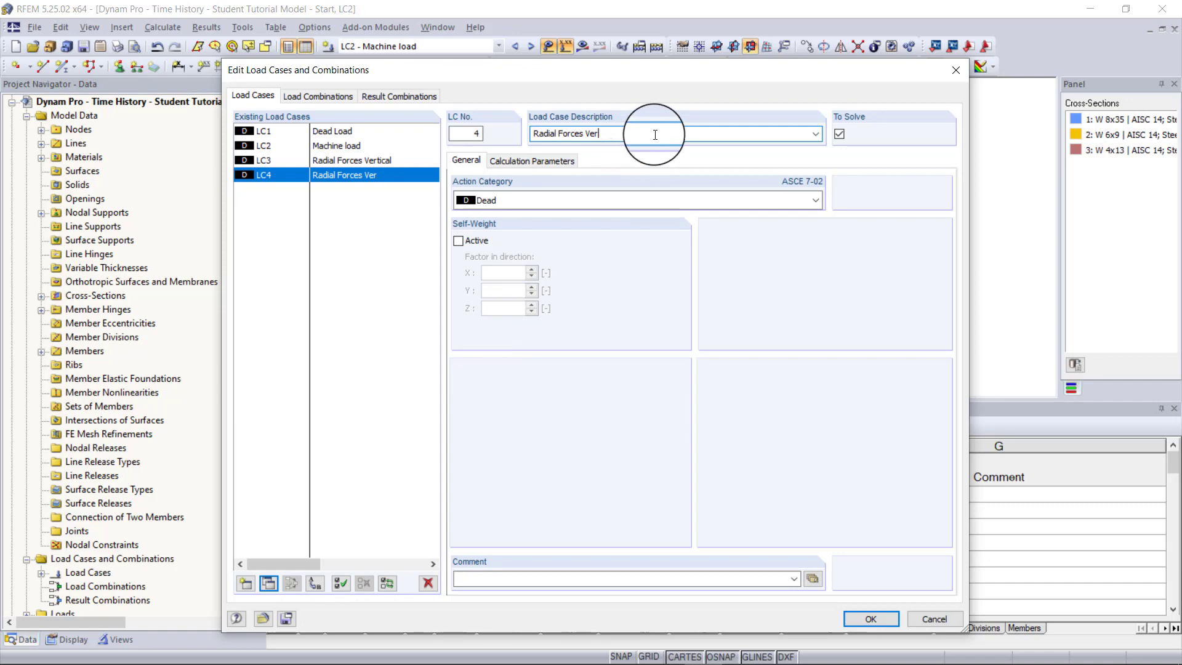
{"action": "type", "text": "Horizon"}
{"action": "left_click", "coordinate": [858, 618]}
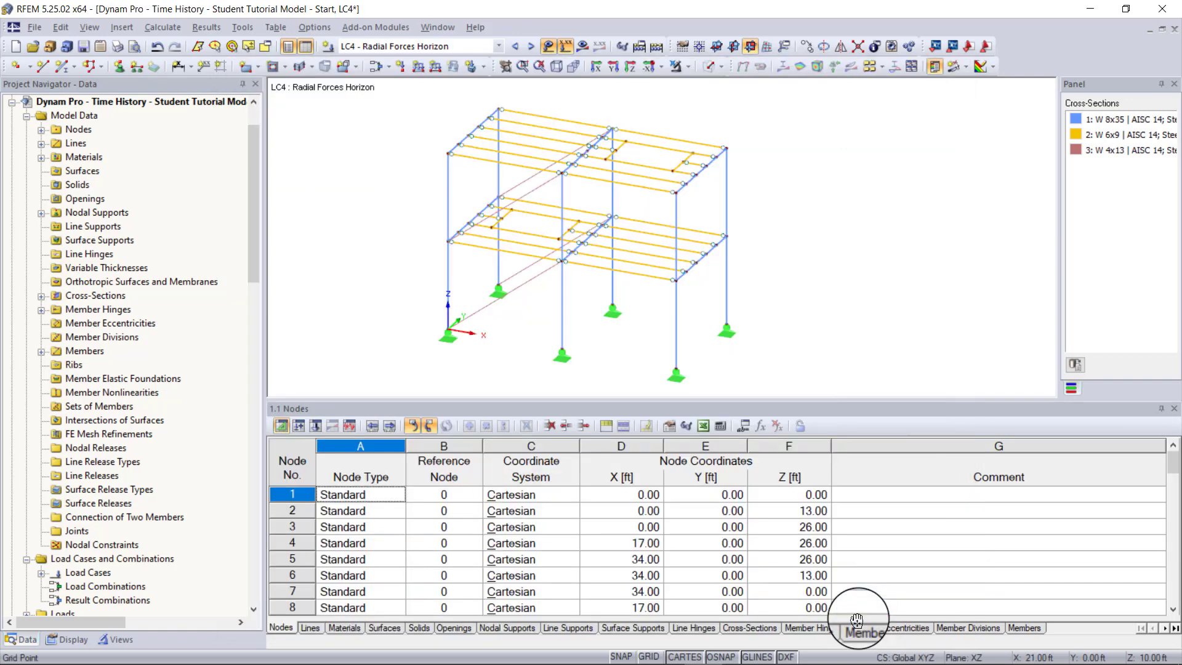
In LC3 - Radial Forces Vertical, define a downward uniform member force of 0.05 kip/ft in the global ZL direction.
{"action": "left_click", "coordinate": [441, 44]}
{"action": "left_click", "coordinate": [431, 80]}
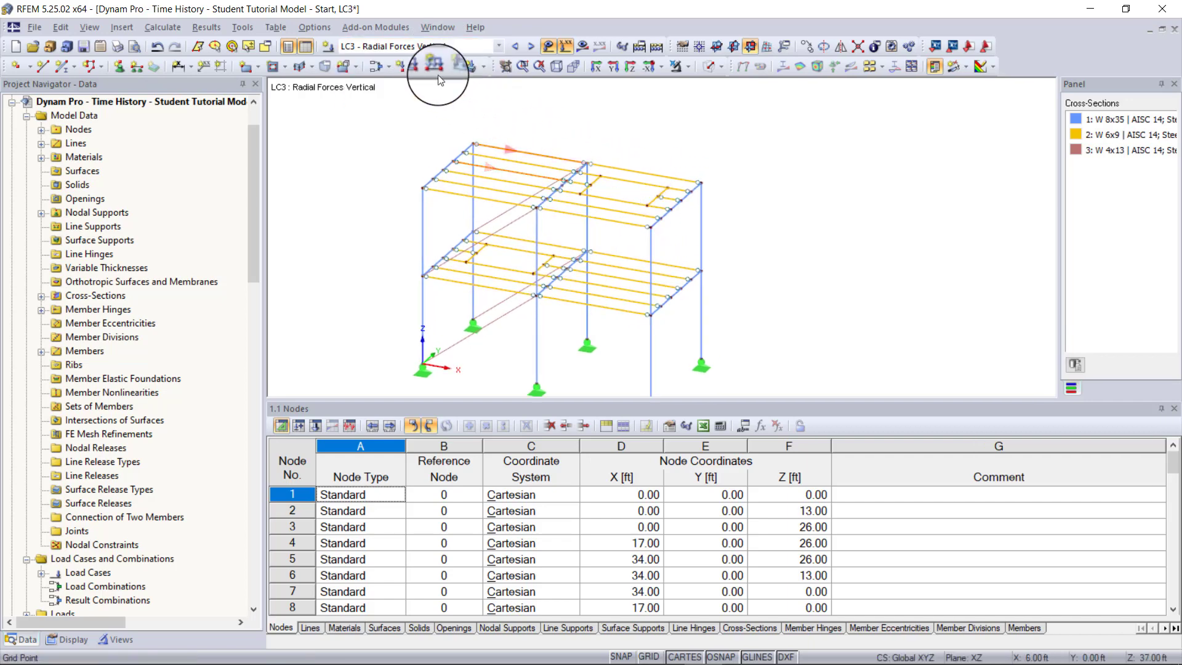
{"action": "left_click", "coordinate": [419, 68]}
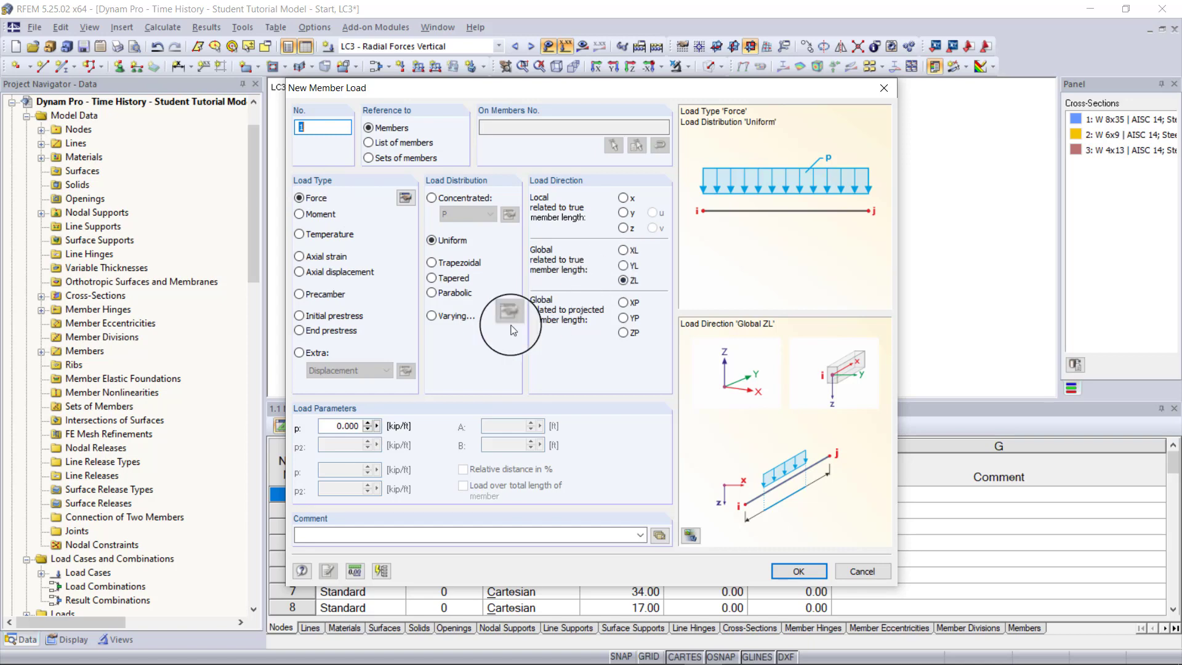
{"action": "left_click", "coordinate": [336, 426]}
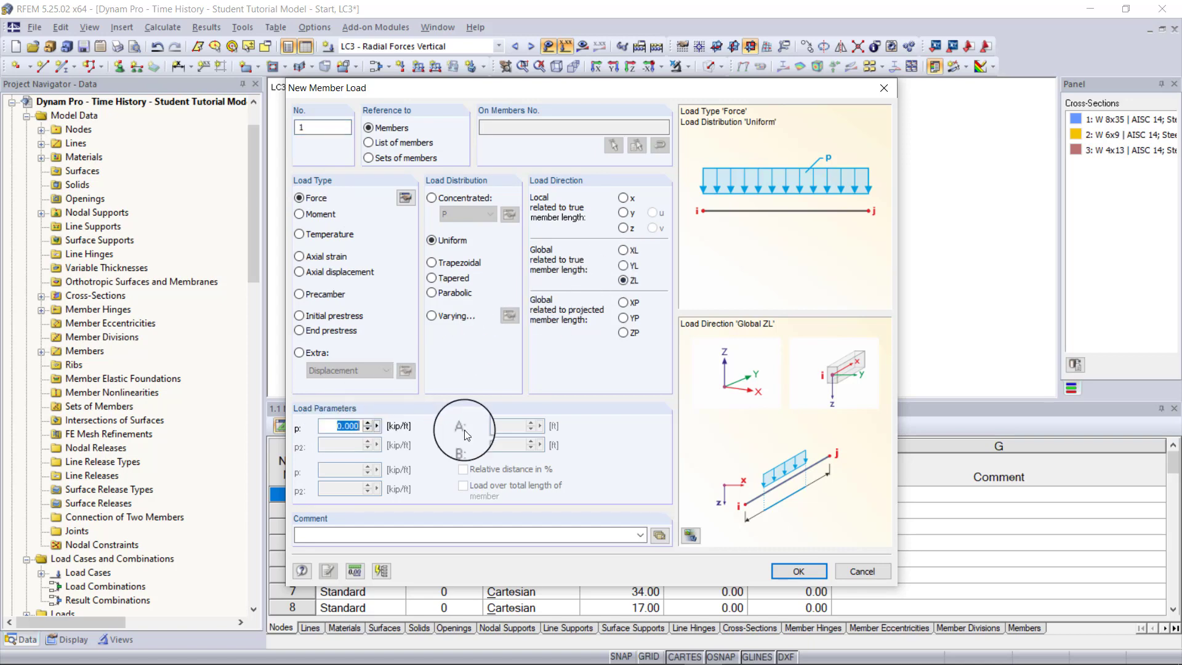
{"action": "type", "text": "0.05"}
{"action": "left_click", "coordinate": [798, 571]}
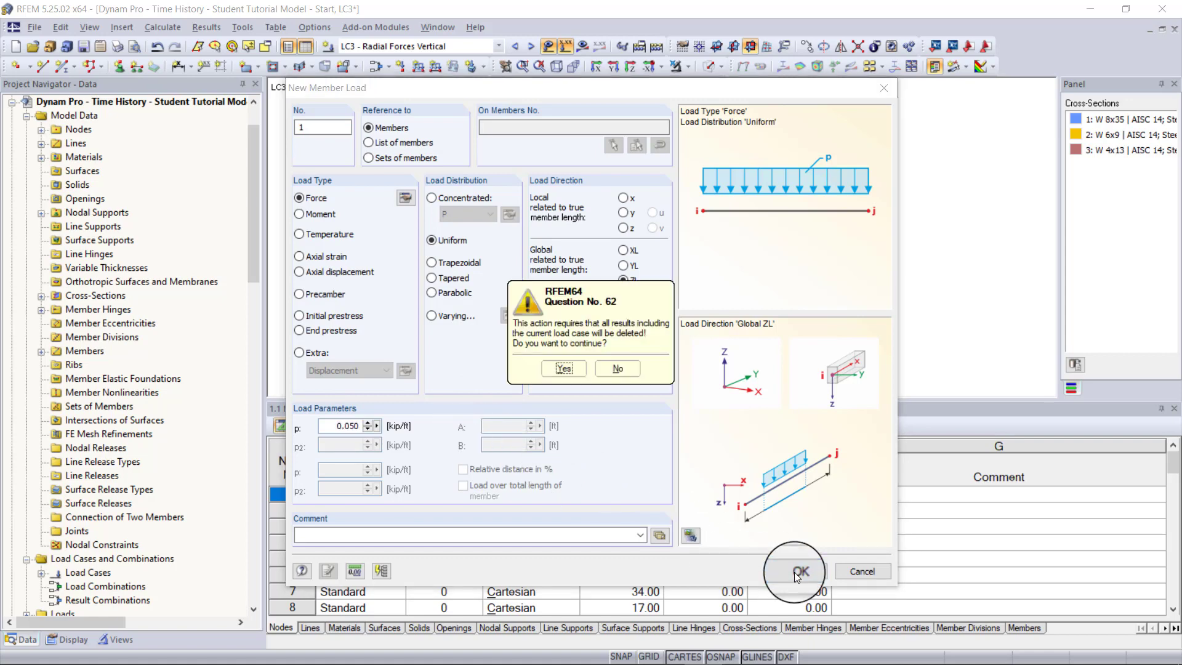
{"action": "left_click", "coordinate": [560, 368]}
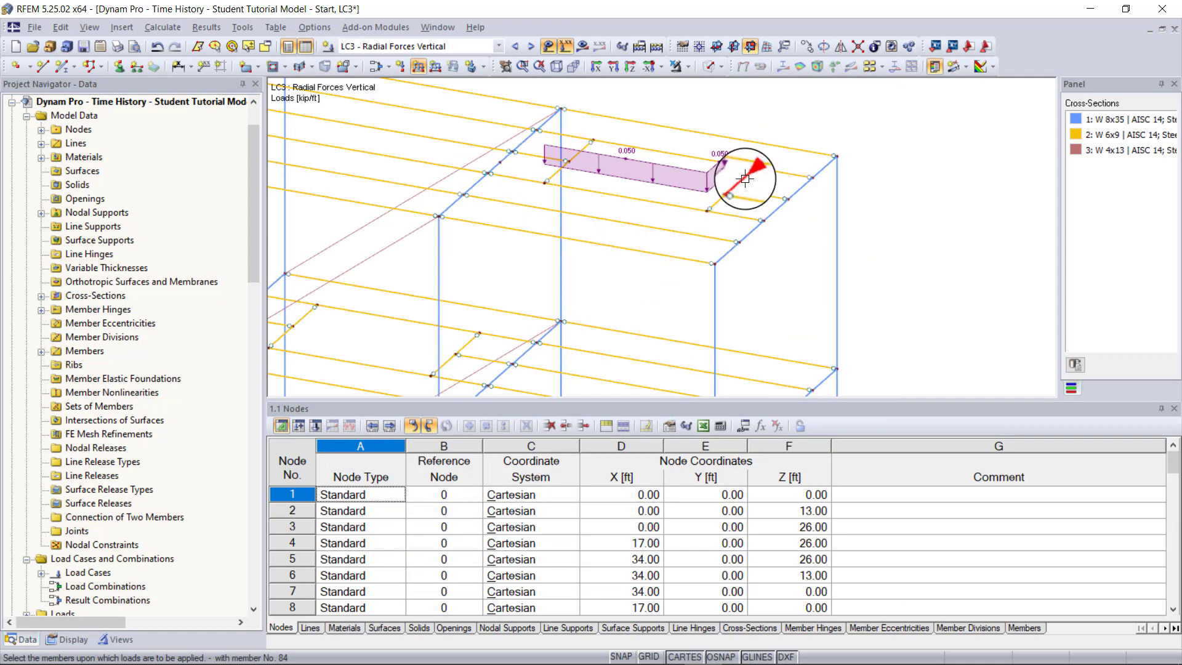
Apply the vertical member load to the members framing the rectangular machine area on the upper floor.
{"action": "left_click", "coordinate": [718, 167]}
{"action": "left_click", "coordinate": [653, 123]}
{"action": "left_click", "coordinate": [576, 120]}
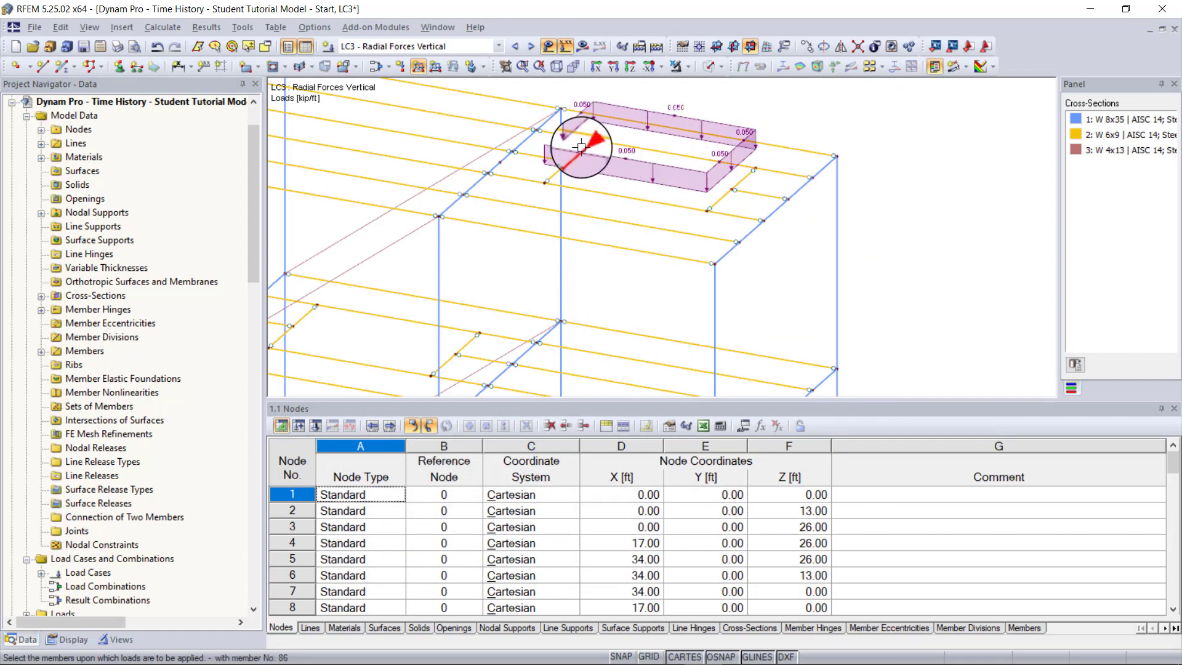
{"action": "left_click", "coordinate": [556, 175]}
Apply the vertical member load to the members framing the machine area on the lower floor and end load placement.
{"action": "middle_click_drag", "start_coordinate": [350, 280], "coordinate": [575, 228]}
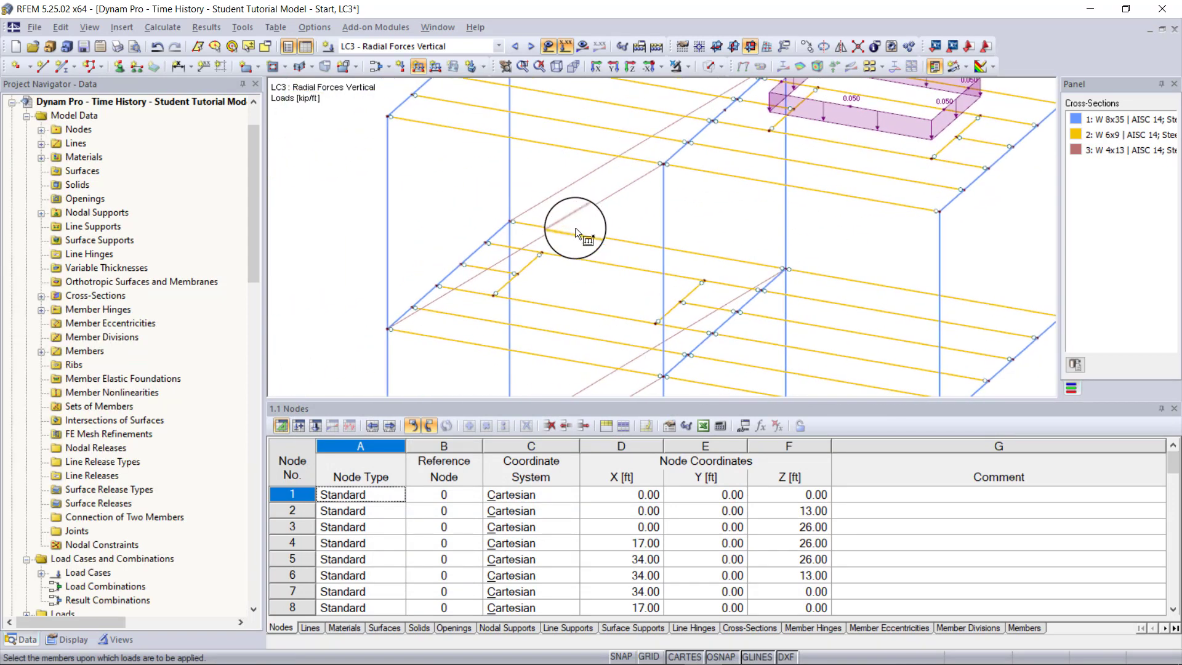
{"action": "left_click", "coordinate": [607, 316]}
{"action": "left_click", "coordinate": [505, 284]}
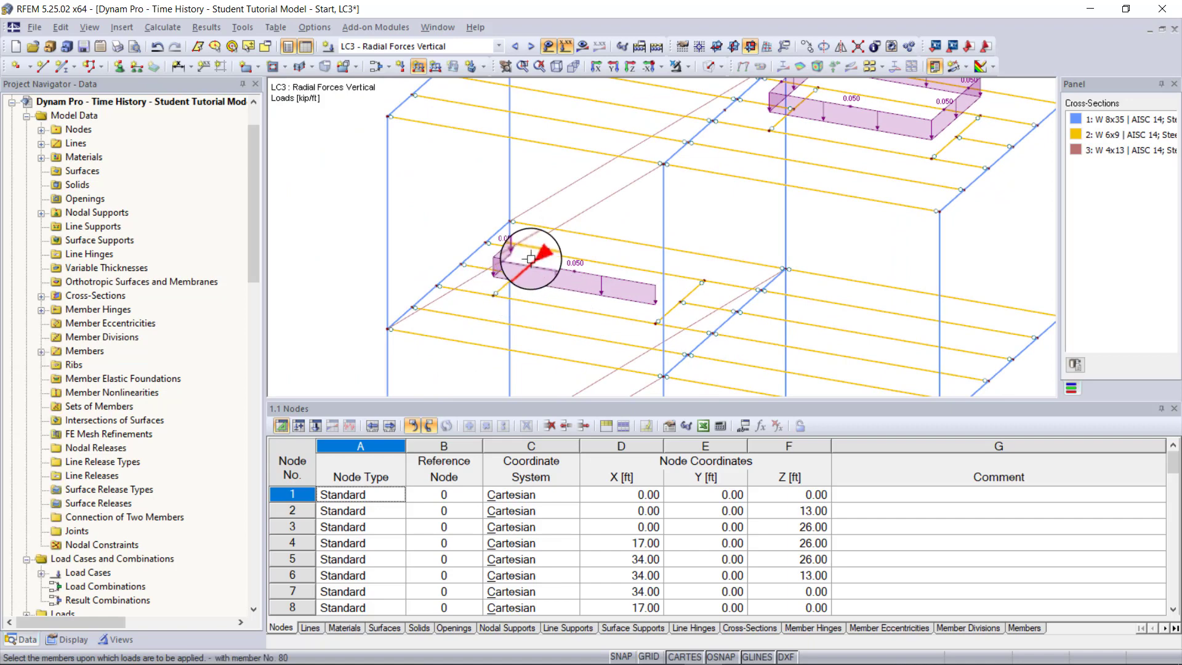
{"action": "left_click", "coordinate": [564, 253]}
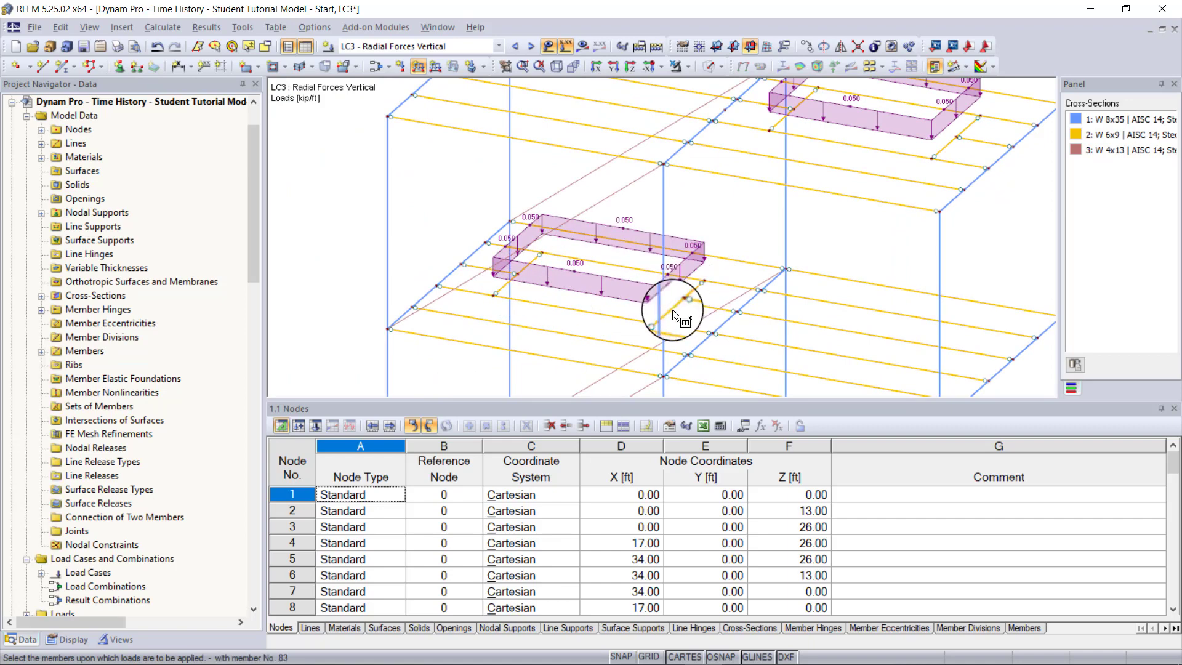
{"action": "scroll", "coordinate": [672, 309], "scroll_direction": "down", "scroll_amount": 5}
{"action": "middle_click_drag", "start_coordinate": [781, 272], "coordinate": [683, 239]}
{"action": "key", "text": "Escape"}
{"action": "scroll", "coordinate": [682, 238], "scroll_direction": "up", "scroll_amount": 4}
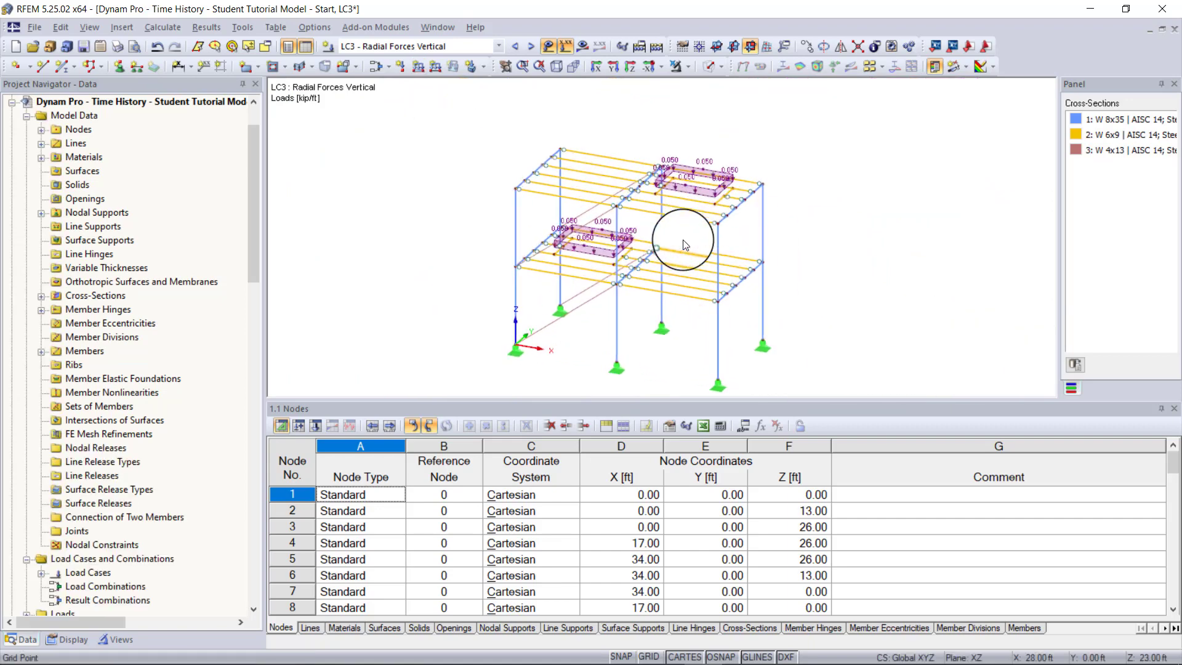
In LC4 - Radial Forces Horizon, define a uniform member force of 0.05 kip/ft in the global XL direction.
{"action": "middle_click_drag", "start_coordinate": [701, 187], "coordinate": [682, 241]}
{"action": "left_click", "coordinate": [422, 46]}
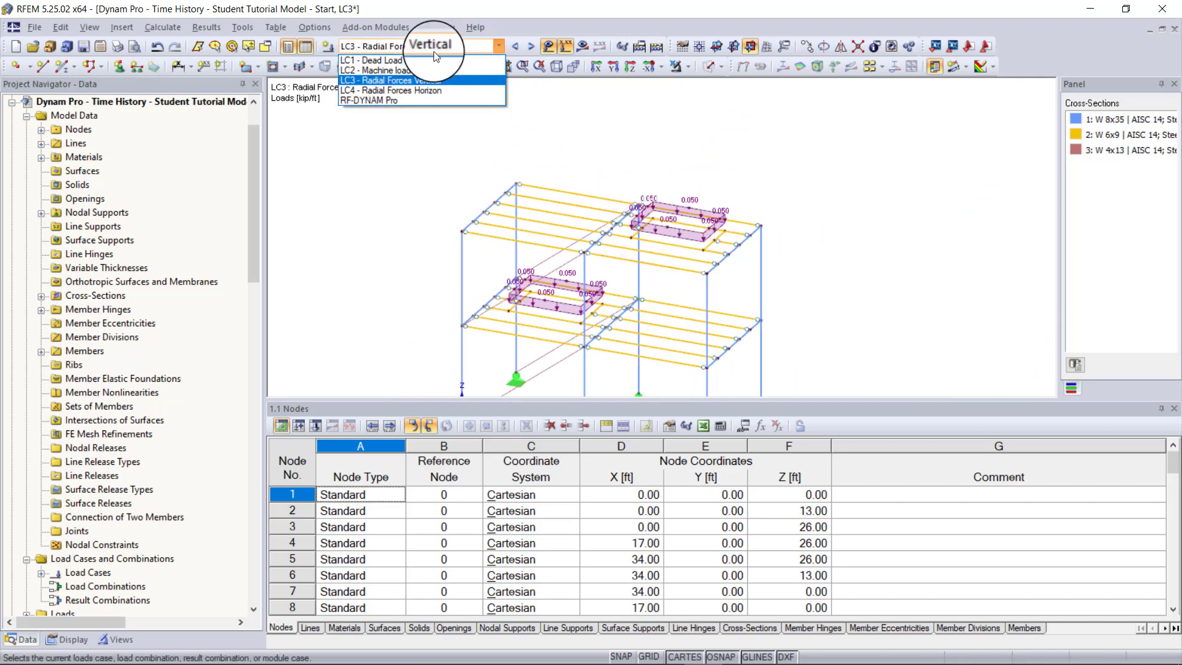
{"action": "left_click", "coordinate": [443, 90]}
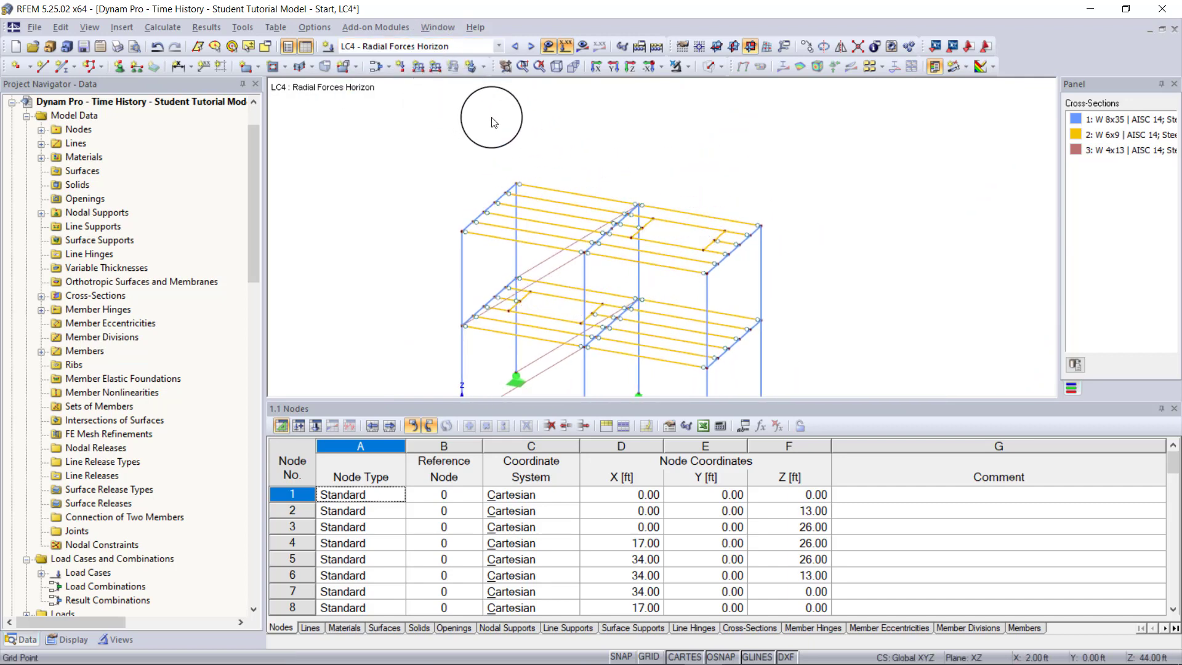
{"action": "left_click", "coordinate": [418, 66]}
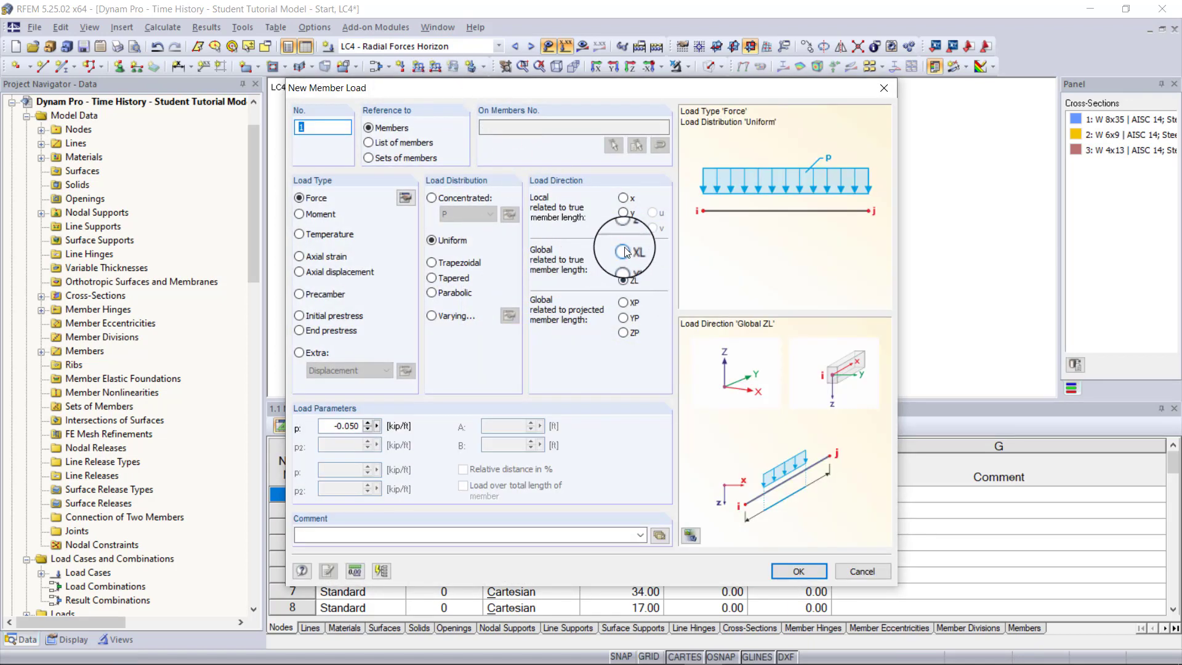
{"action": "left_click", "coordinate": [624, 250]}
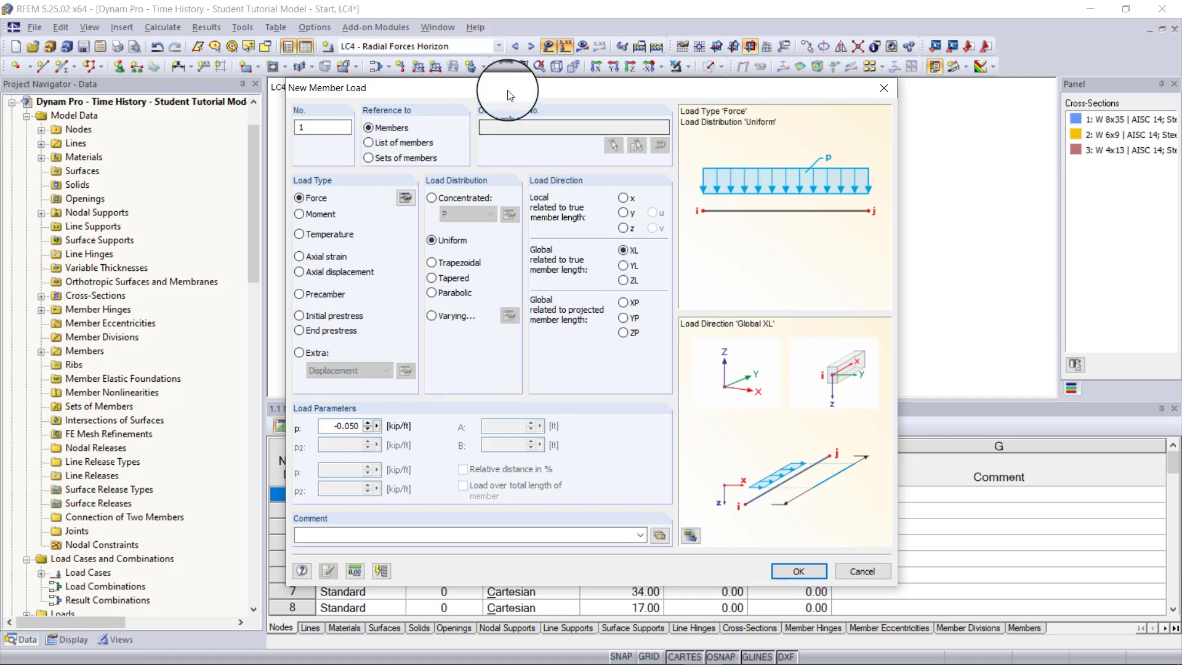
{"action": "left_click_drag", "start_coordinate": [509, 94], "coordinate": [686, 112]}
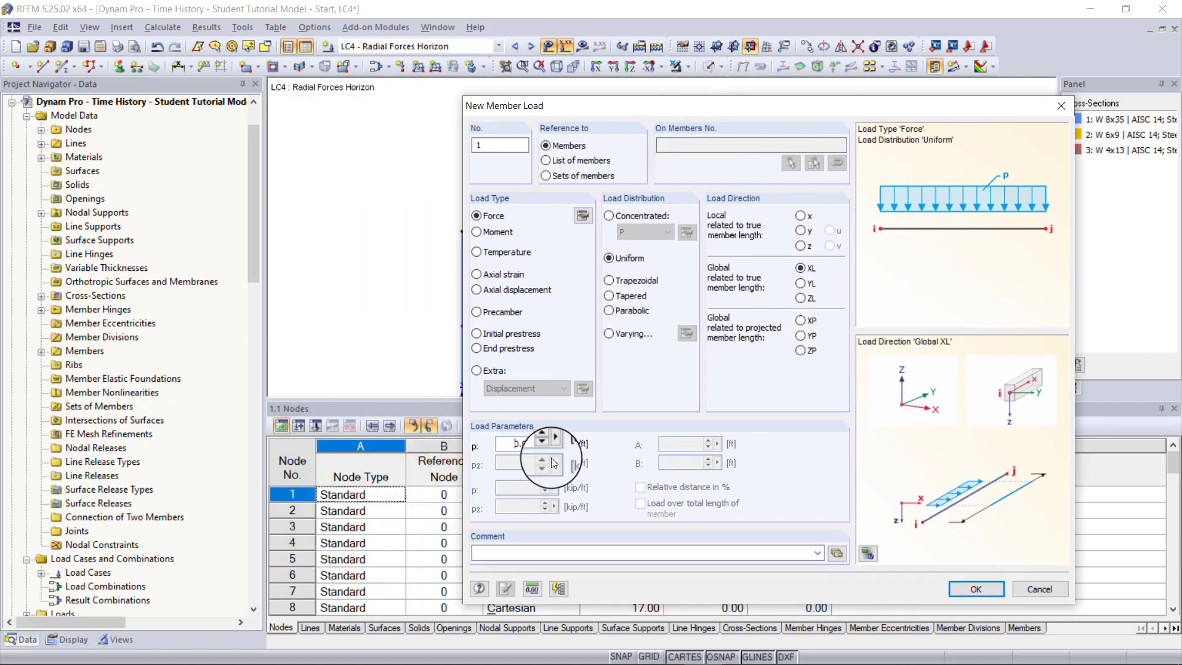
{"action": "left_click", "coordinate": [963, 590]}
Apply the horizontal member load to the members framing the machine area on the upper floor.
{"action": "scroll", "coordinate": [646, 260], "scroll_direction": "up", "scroll_amount": 5}
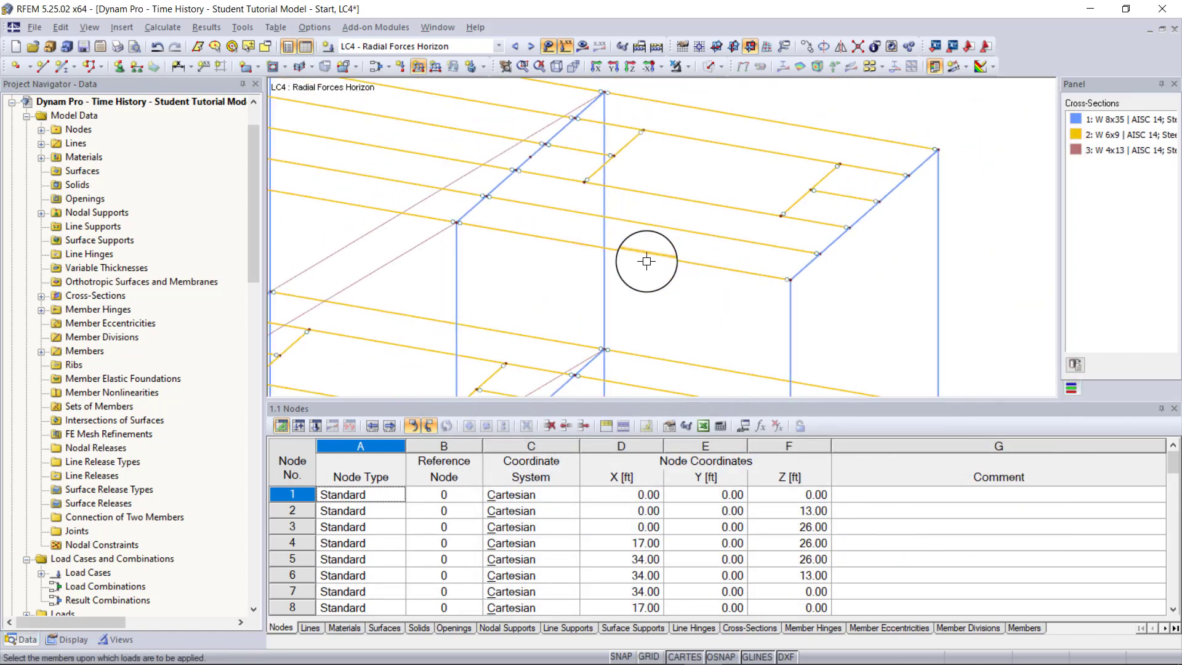
{"action": "left_click", "coordinate": [683, 203]}
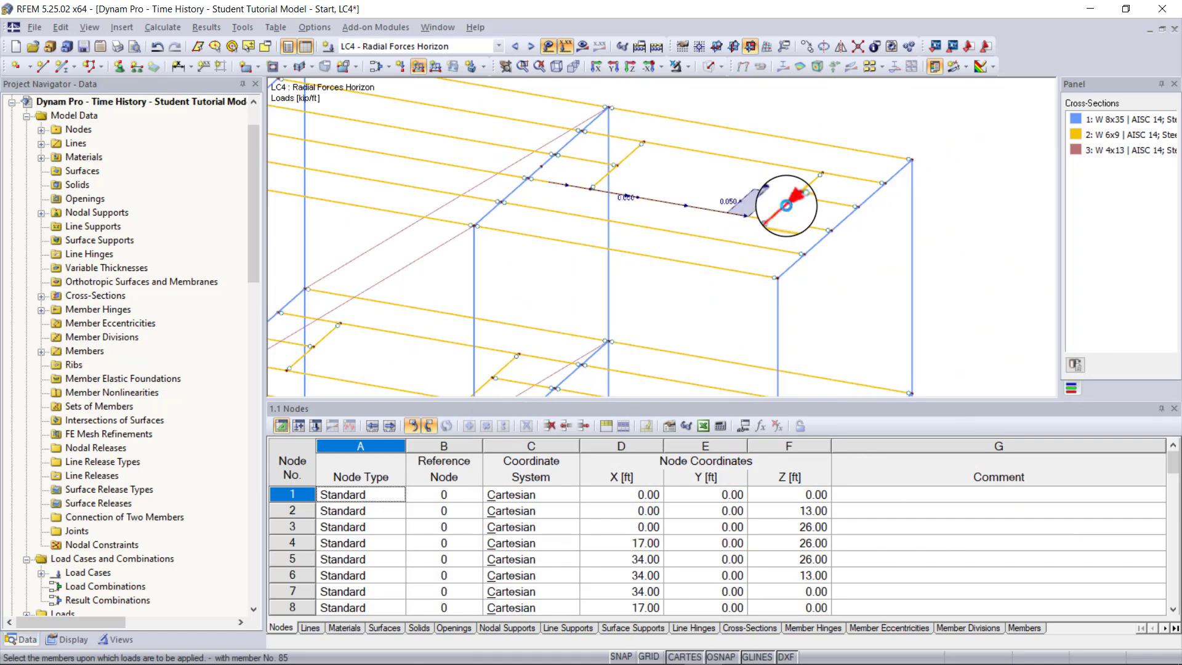
{"action": "left_click", "coordinate": [778, 202]}
{"action": "left_click", "coordinate": [605, 154]}
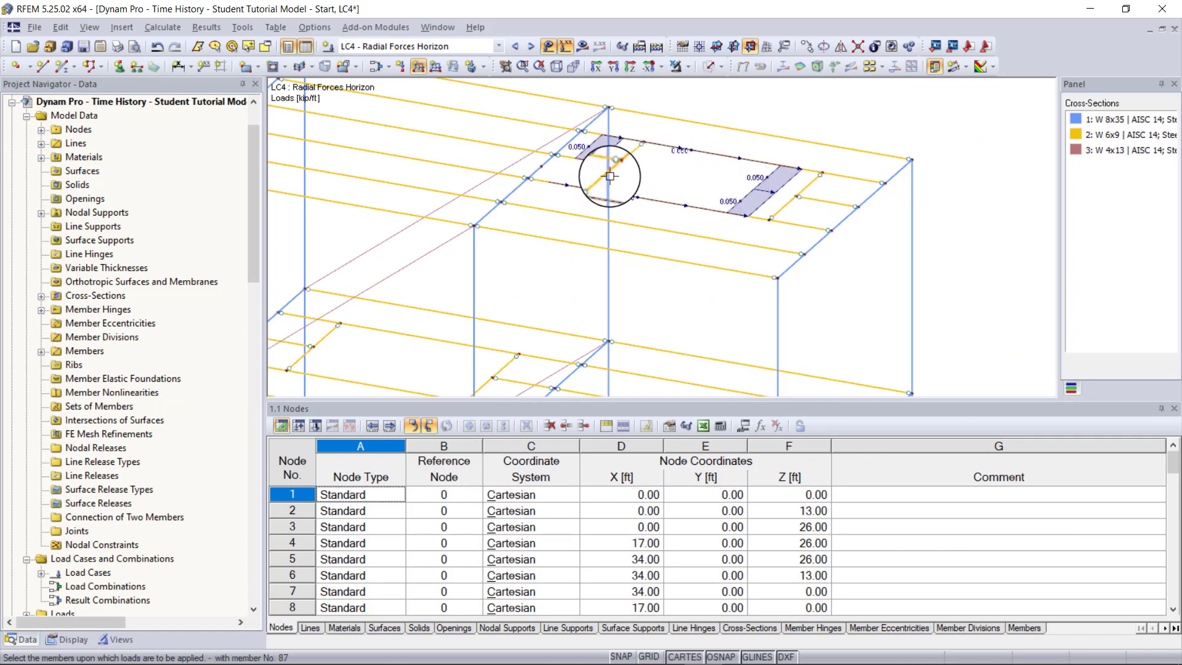
{"action": "left_click", "coordinate": [608, 178]}
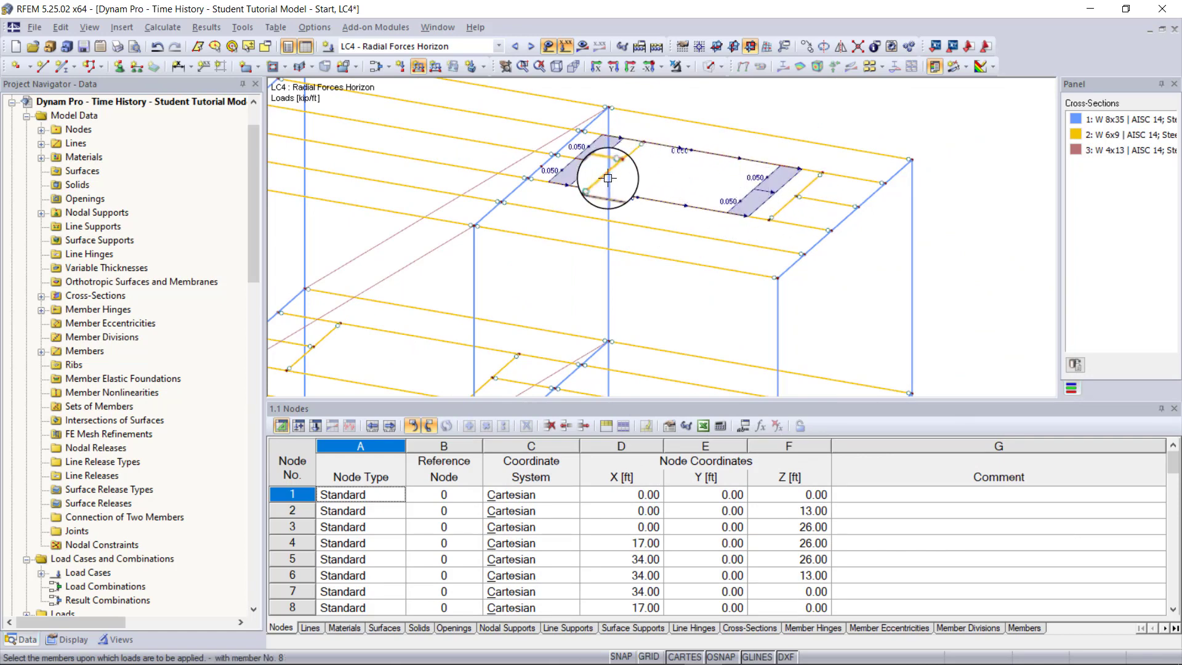
Apply the horizontal member load to the members framing the lower-floor machine area and return to load case LC3.
{"action": "middle_click_drag", "start_coordinate": [410, 305], "coordinate": [610, 187]}
{"action": "left_click", "coordinate": [621, 277]}
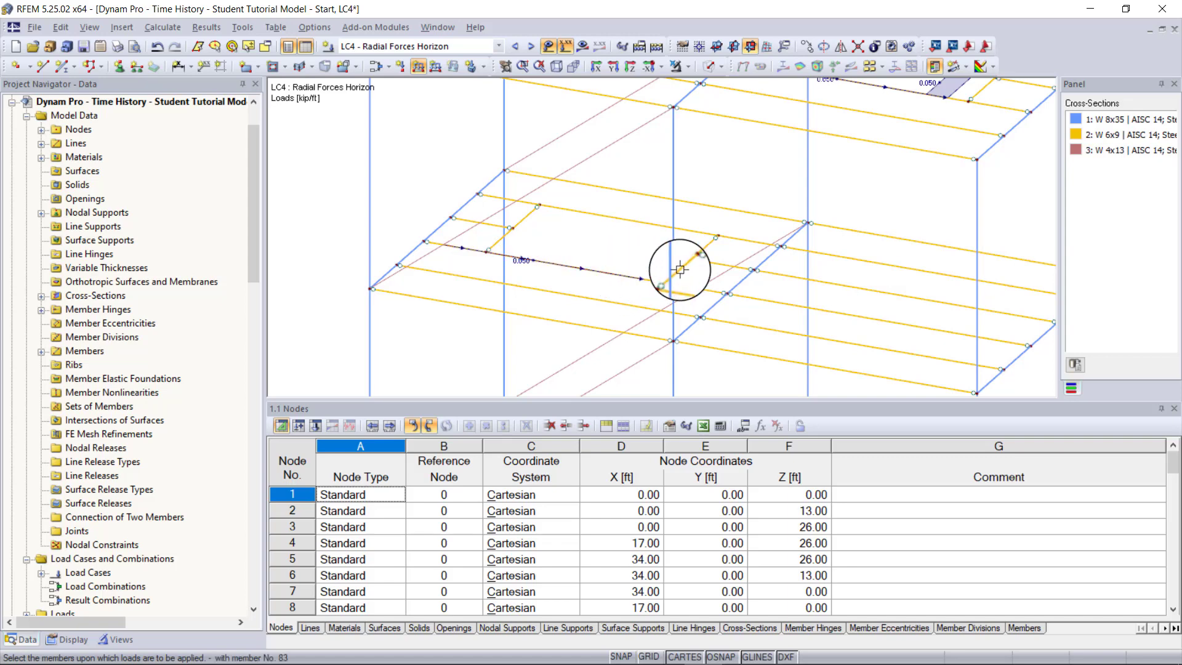
{"action": "scroll", "coordinate": [702, 245], "scroll_direction": "down", "scroll_amount": 5}
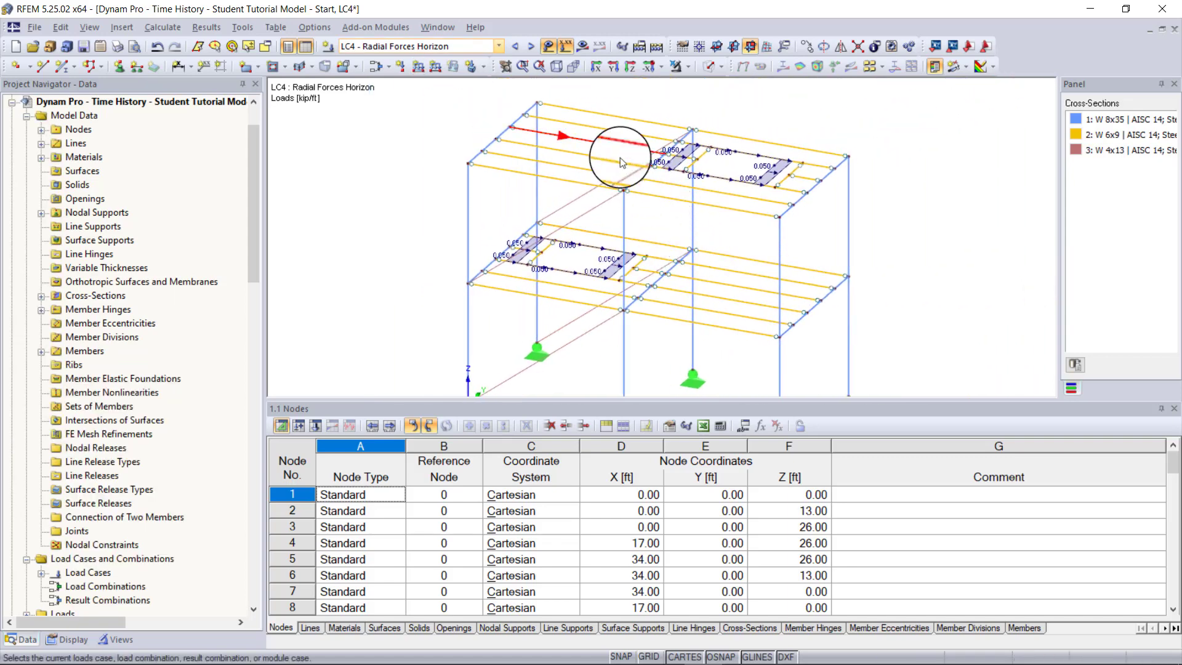
{"action": "left_click", "coordinate": [516, 47]}
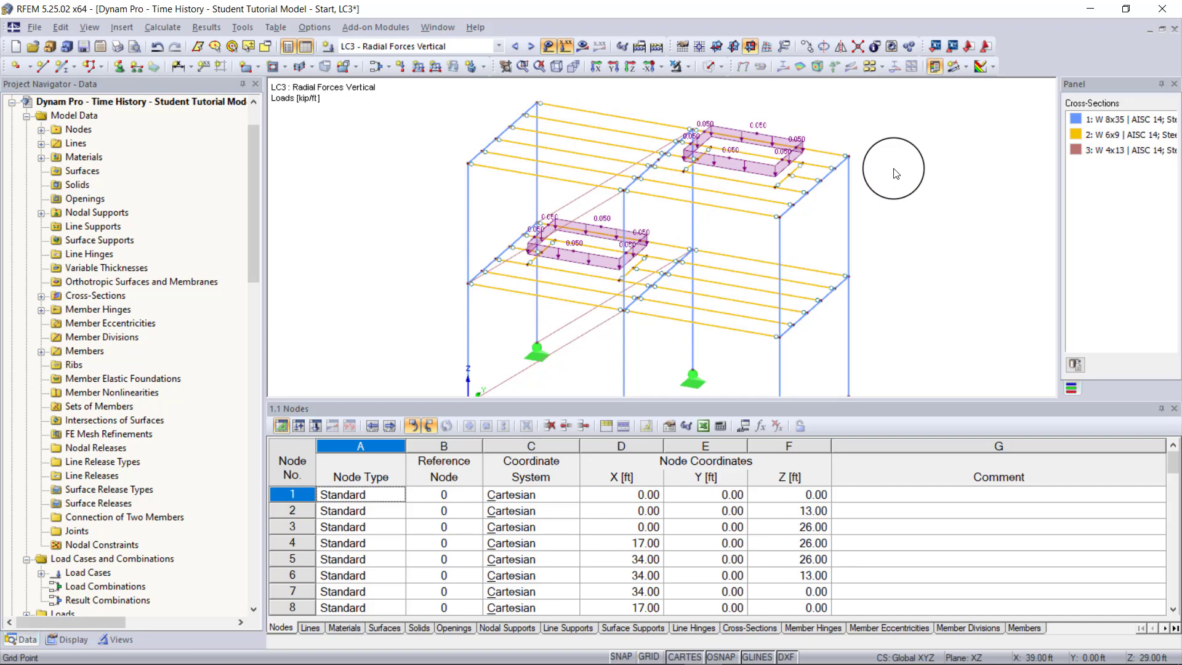
{"action": "scroll", "coordinate": [893, 168], "scroll_direction": "down", "scroll_amount": 3}
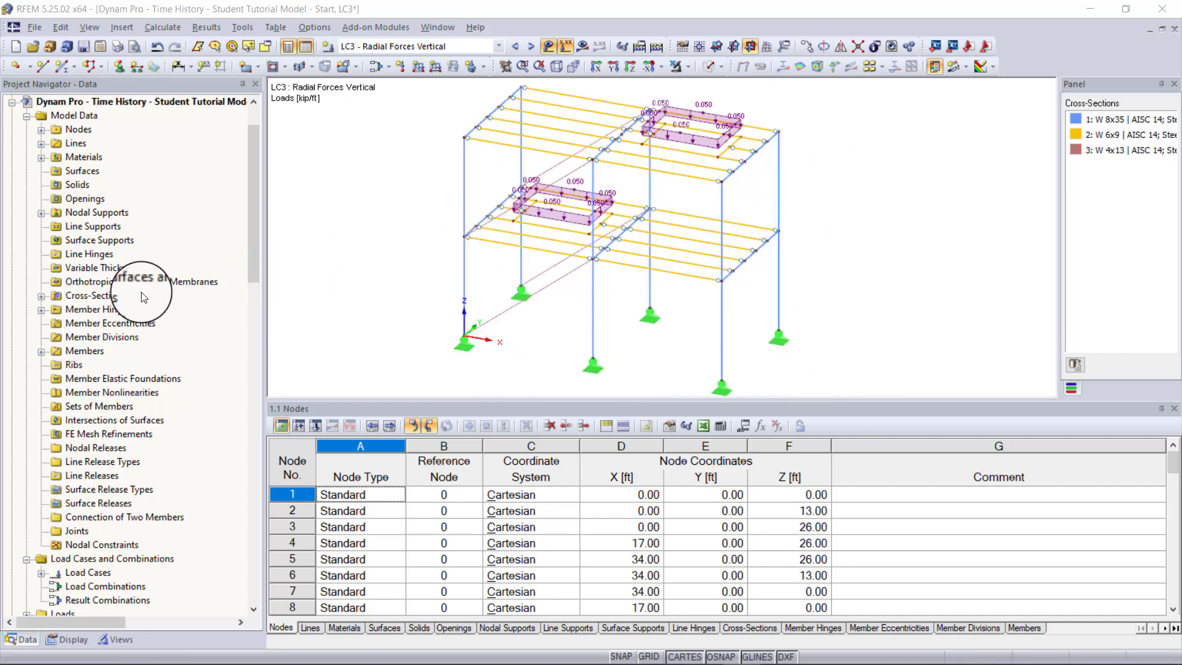
Open the RF-DYNAM Pro dynamic analysis add-on module and activate natural vibrations and mass combinations.
{"action": "scroll", "coordinate": [141, 292], "scroll_direction": "down", "scroll_amount": 1}
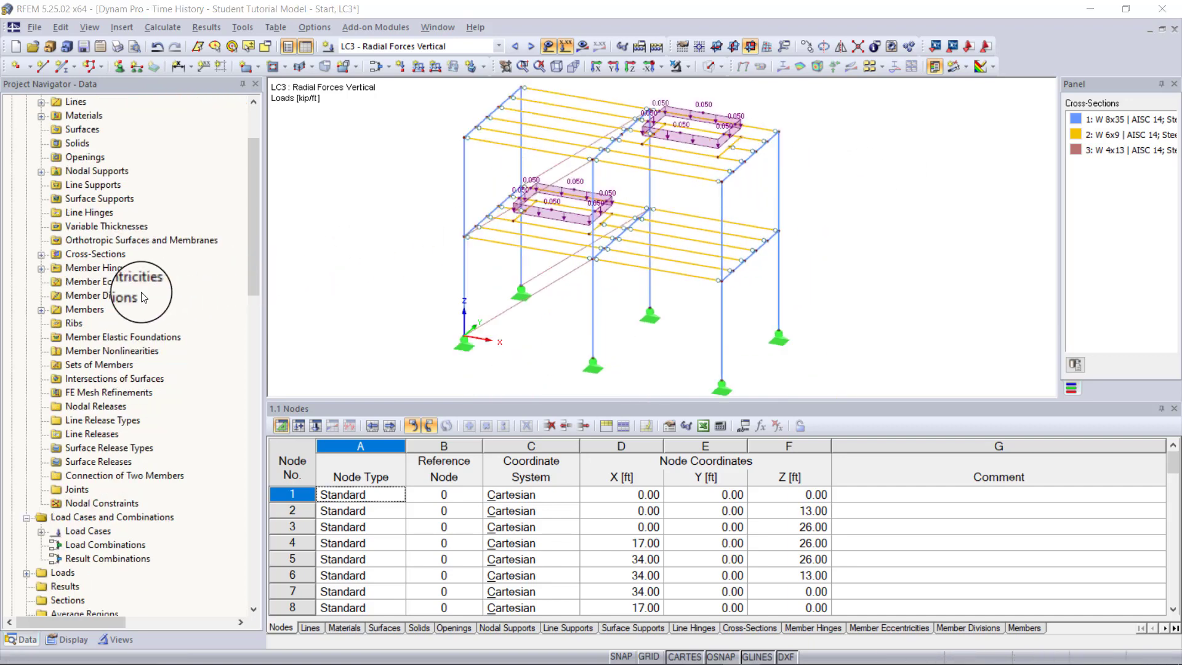
{"action": "scroll", "coordinate": [142, 299], "scroll_direction": "down", "scroll_amount": 9}
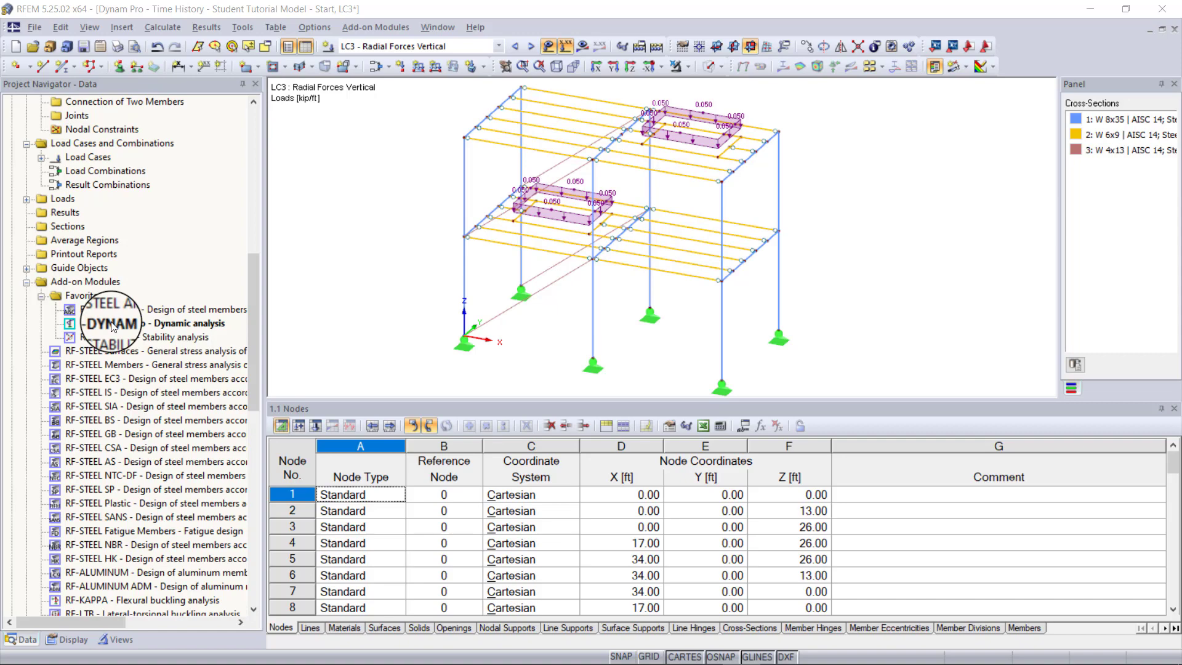
{"action": "double_click", "coordinate": [113, 325]}
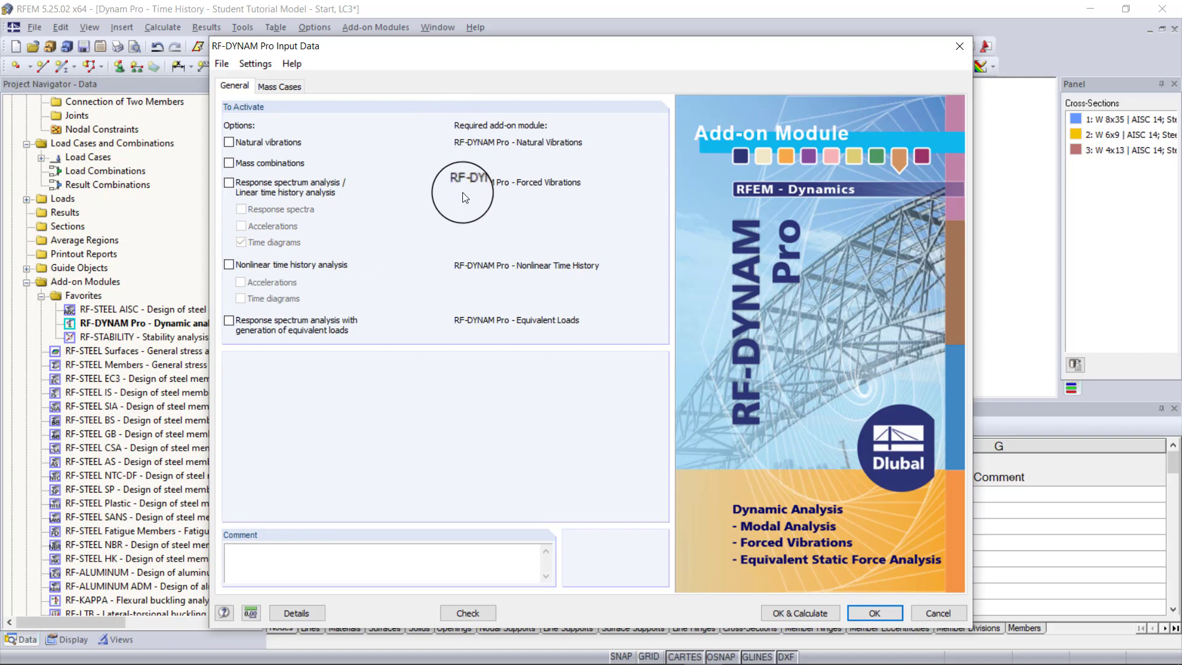
{"action": "left_click", "coordinate": [264, 142]}
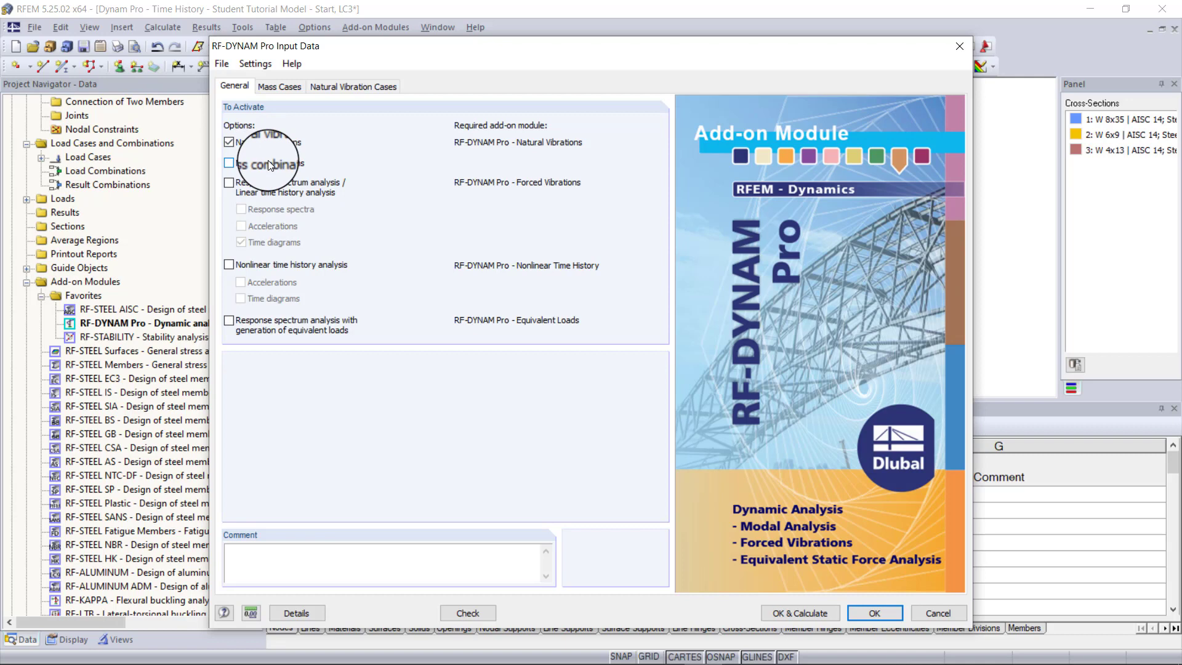
{"action": "left_click", "coordinate": [267, 163]}
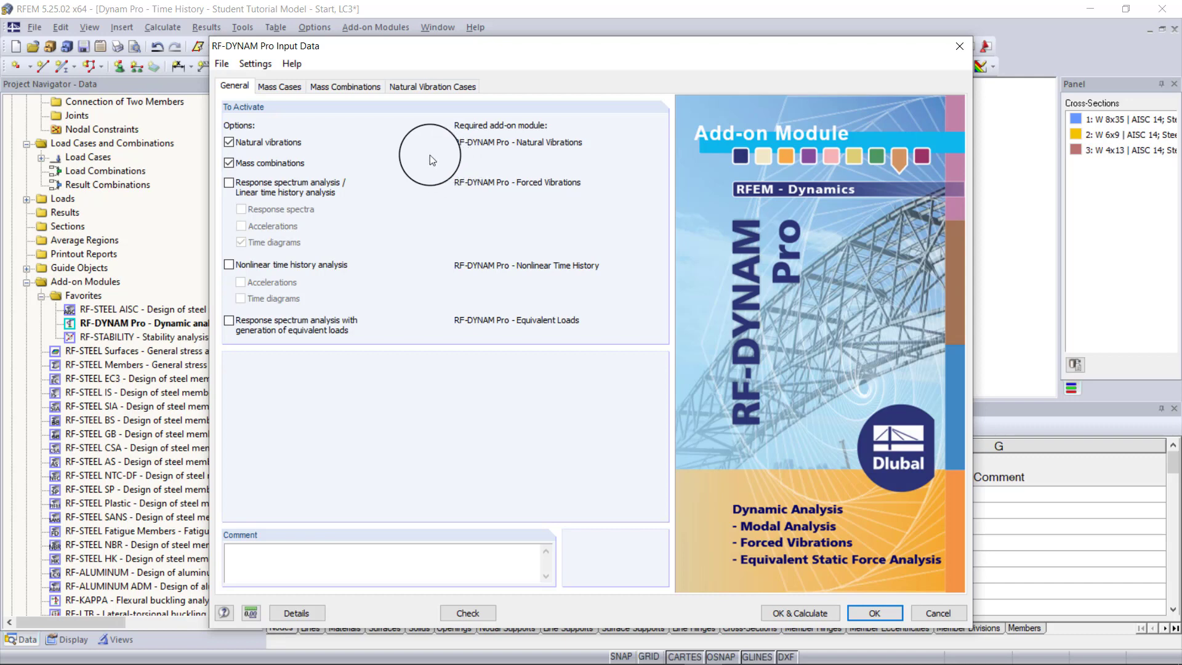
Describe mass case MC1 as "Dead load" and take its masses from the force components of LC1 - Dead Load instead of self-weight.
{"action": "left_click", "coordinate": [298, 85]}
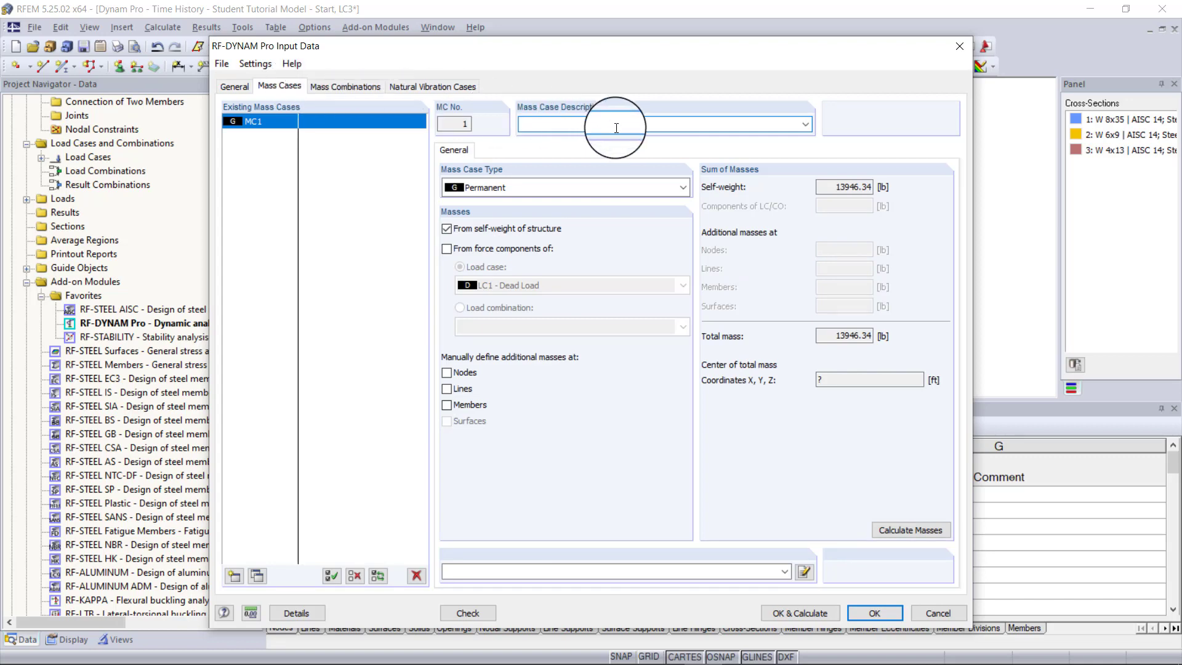
{"action": "type", "text": "Dead load"}
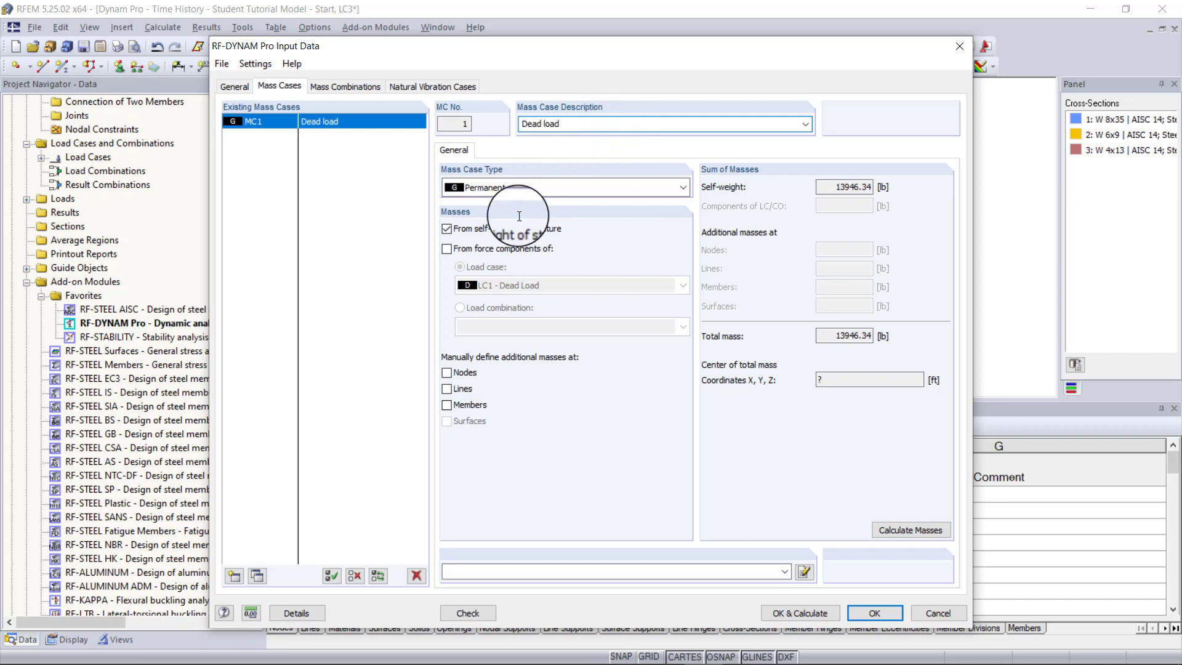
{"action": "left_click", "coordinate": [502, 232]}
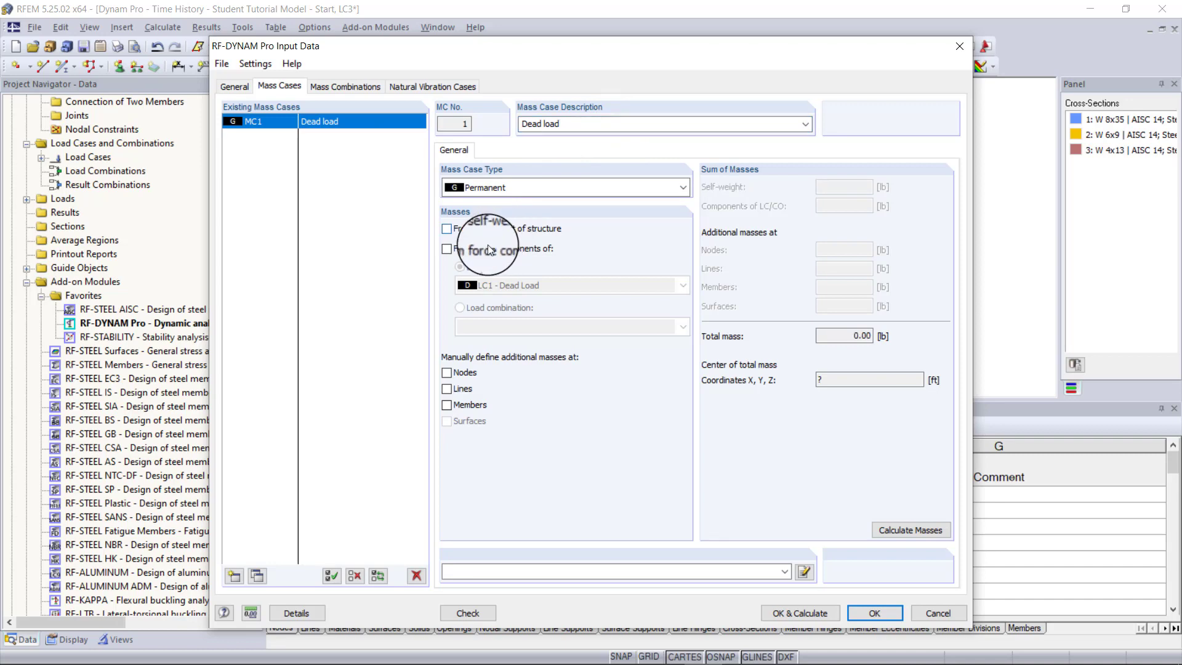
{"action": "left_click", "coordinate": [486, 249]}
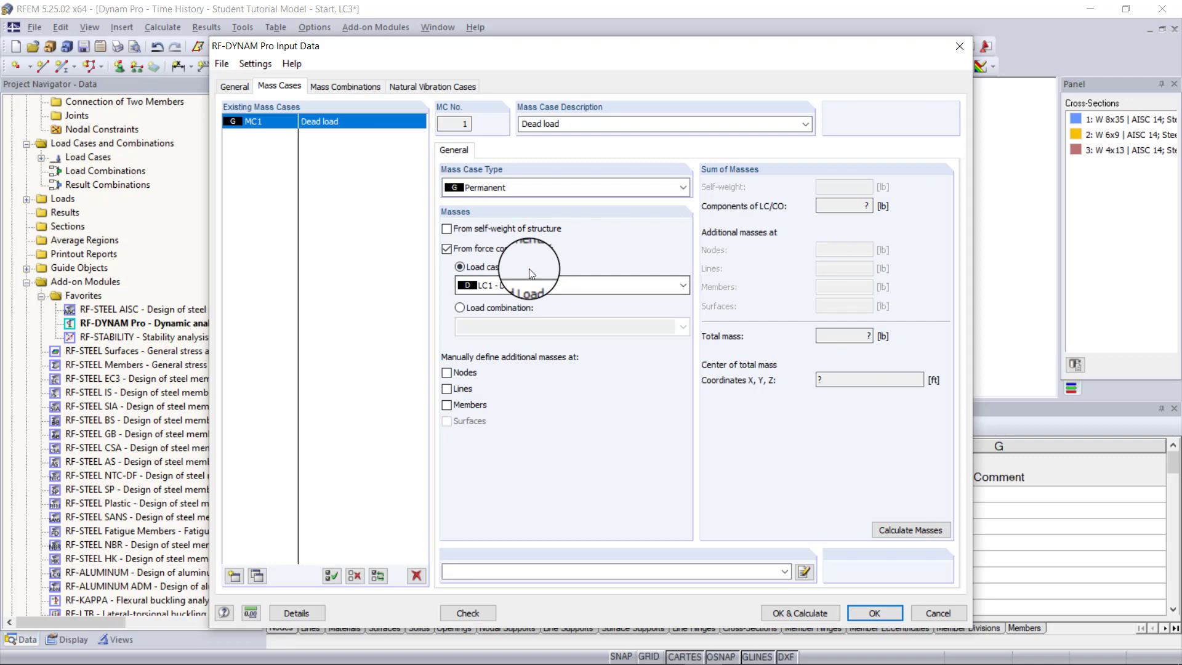
Add mass case MC2 described as "Machine", excluding self-weight and taking masses from the force components of LC2 - Machine load.
{"action": "left_click", "coordinate": [230, 578]}
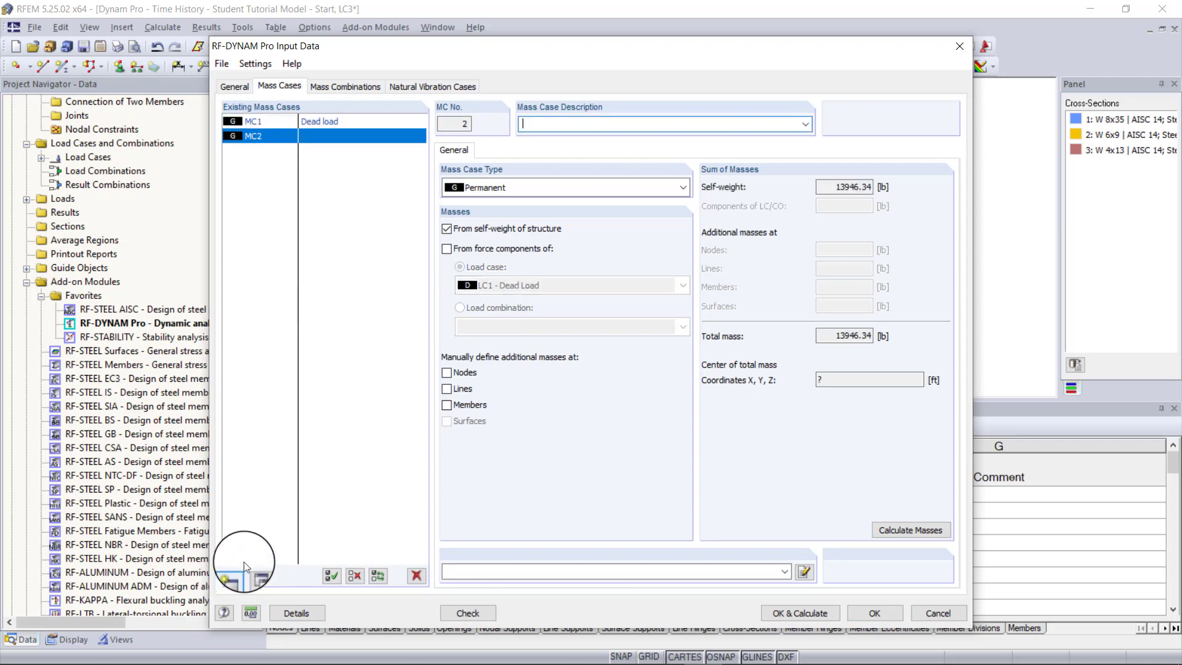
{"action": "left_click", "coordinate": [622, 126]}
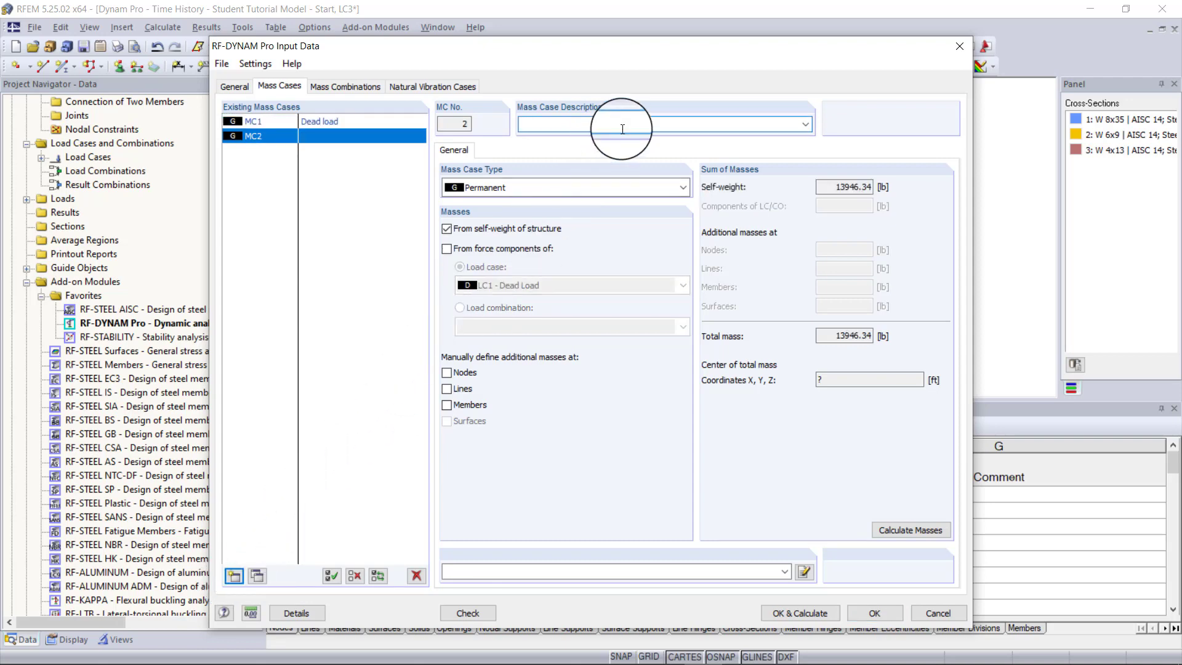
{"action": "type", "text": "Machine"}
{"action": "left_click", "coordinate": [474, 232]}
{"action": "left_click", "coordinate": [482, 248]}
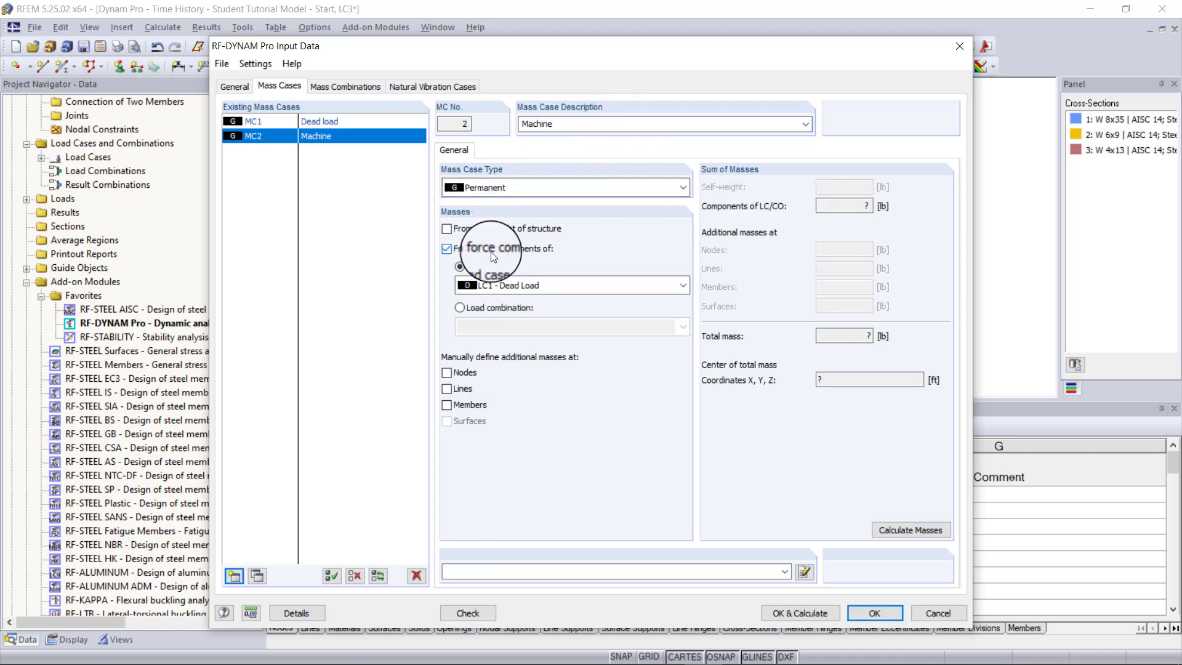
{"action": "left_click", "coordinate": [579, 286]}
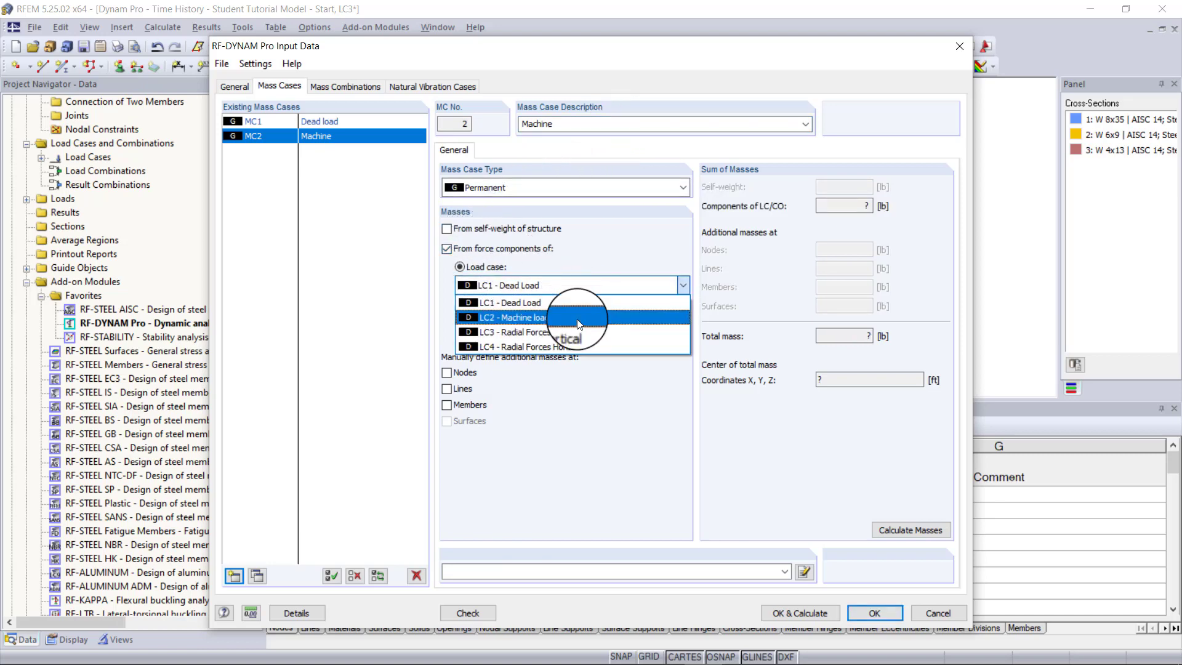
{"action": "left_click", "coordinate": [579, 317]}
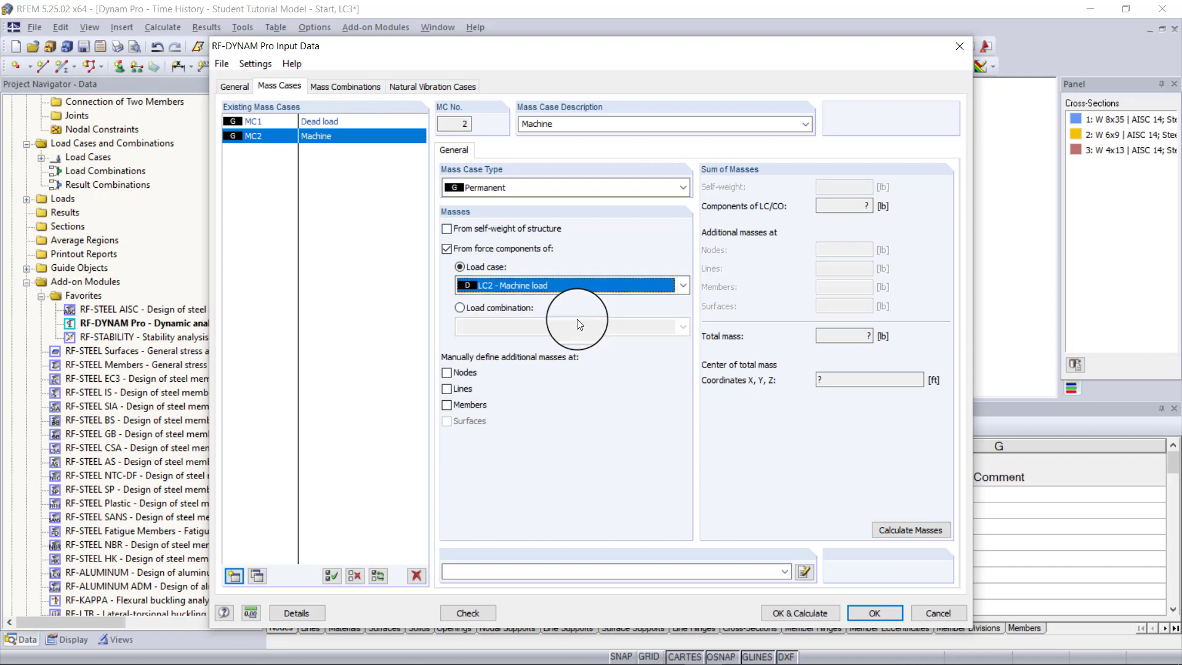
Add mass cases MC1 Dead load and MC2 Machine to mass combination MCO1.
{"action": "left_click", "coordinate": [345, 86]}
{"action": "left_click", "coordinate": [566, 126]}
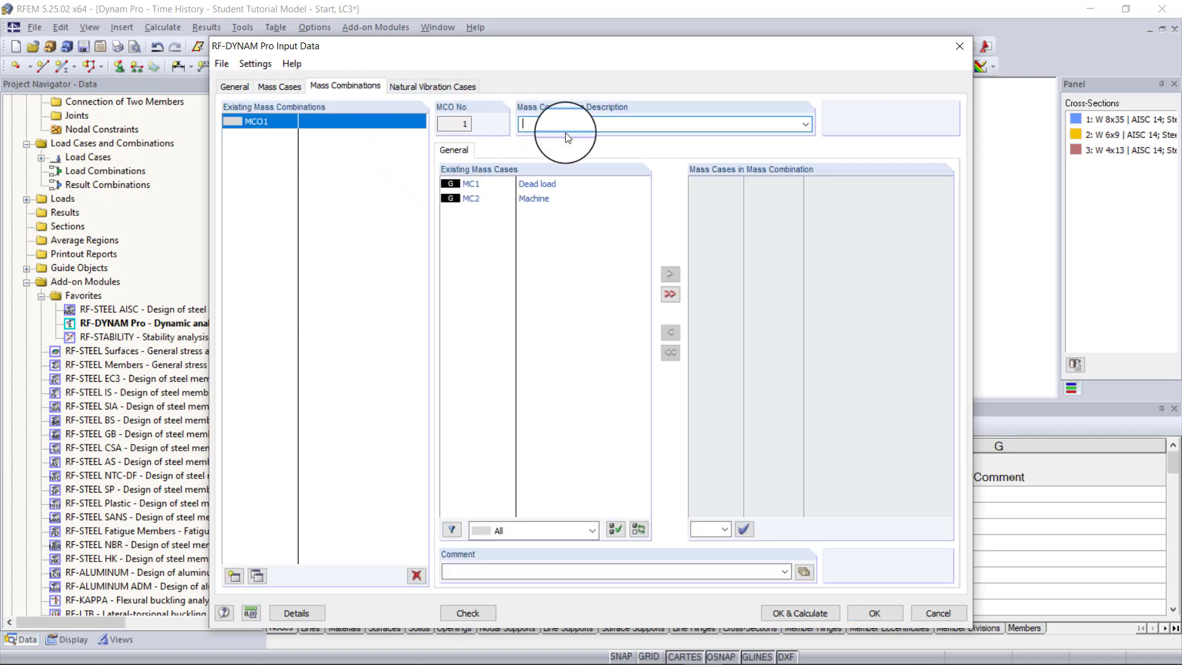
{"action": "left_click", "coordinate": [562, 189]}
{"action": "left_click", "coordinate": [559, 201], "text": "ctrl"}
{"action": "left_click", "coordinate": [671, 276]}
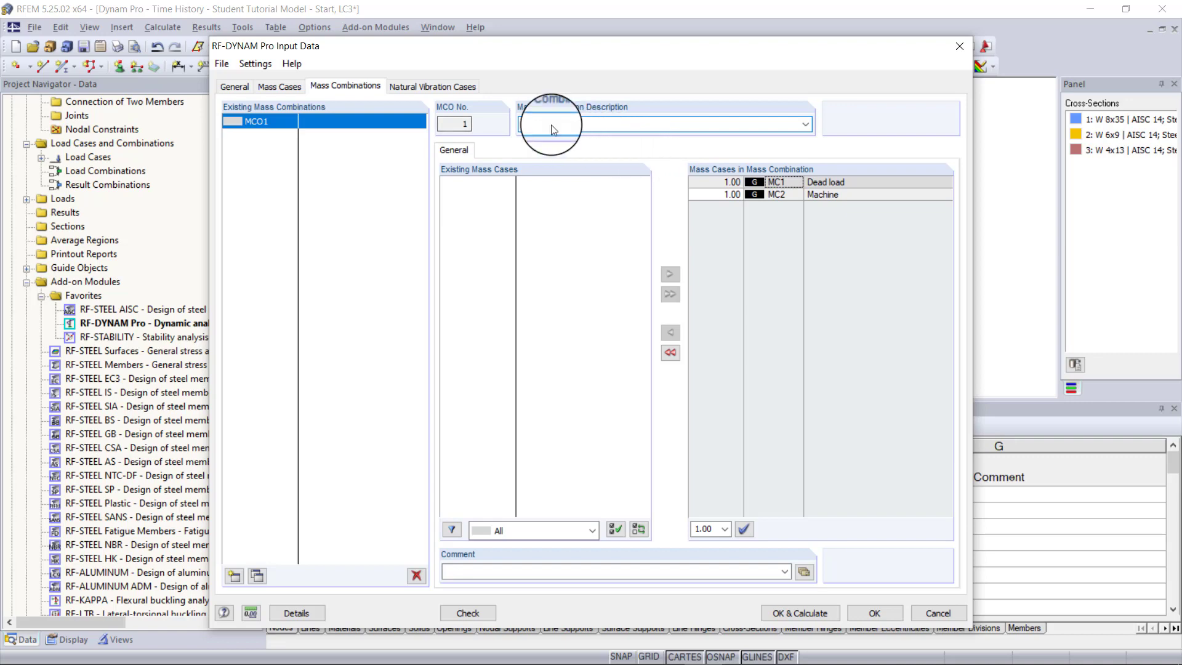
Set natural vibration case NVC1 to 10 lowest eigenvalues with mass combination MCO1 as acting masses and run the calculation.
{"action": "left_click", "coordinate": [434, 90]}
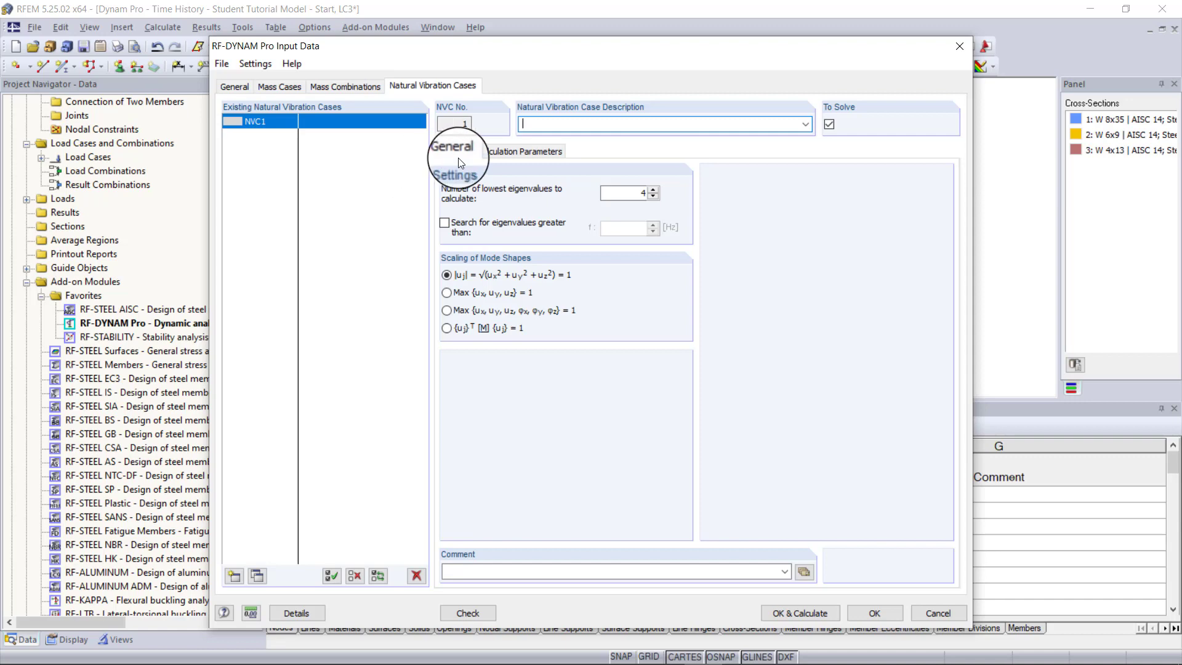
{"action": "double_click", "coordinate": [621, 192]}
{"action": "type", "text": "10"}
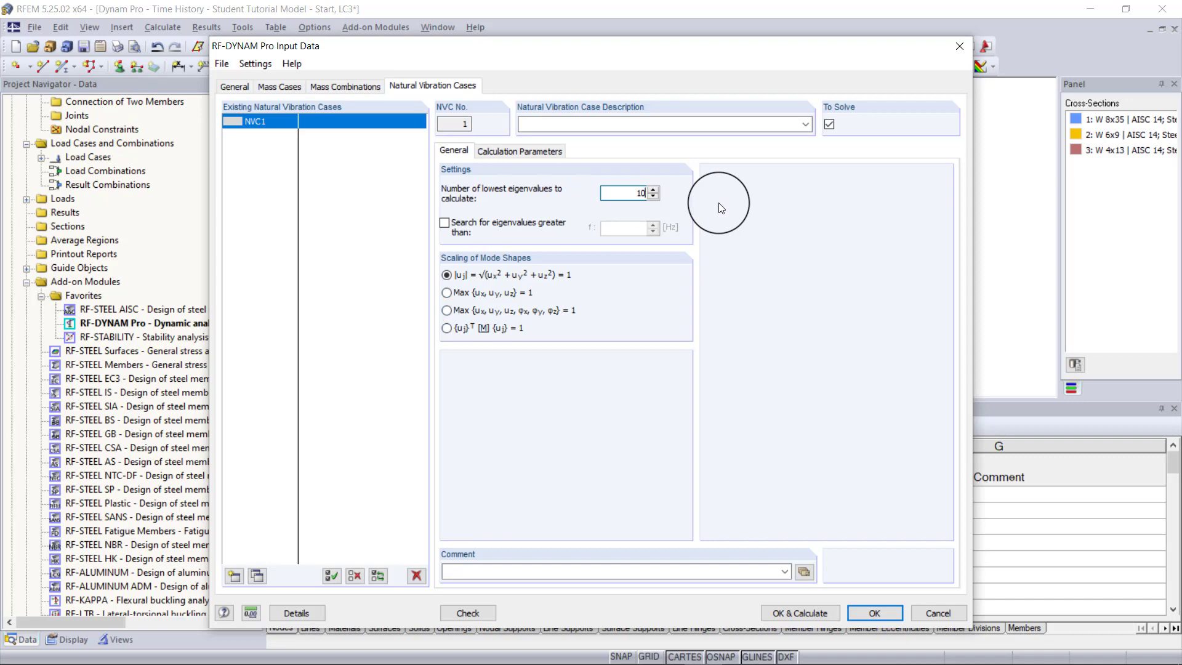
{"action": "left_click", "coordinate": [516, 154]}
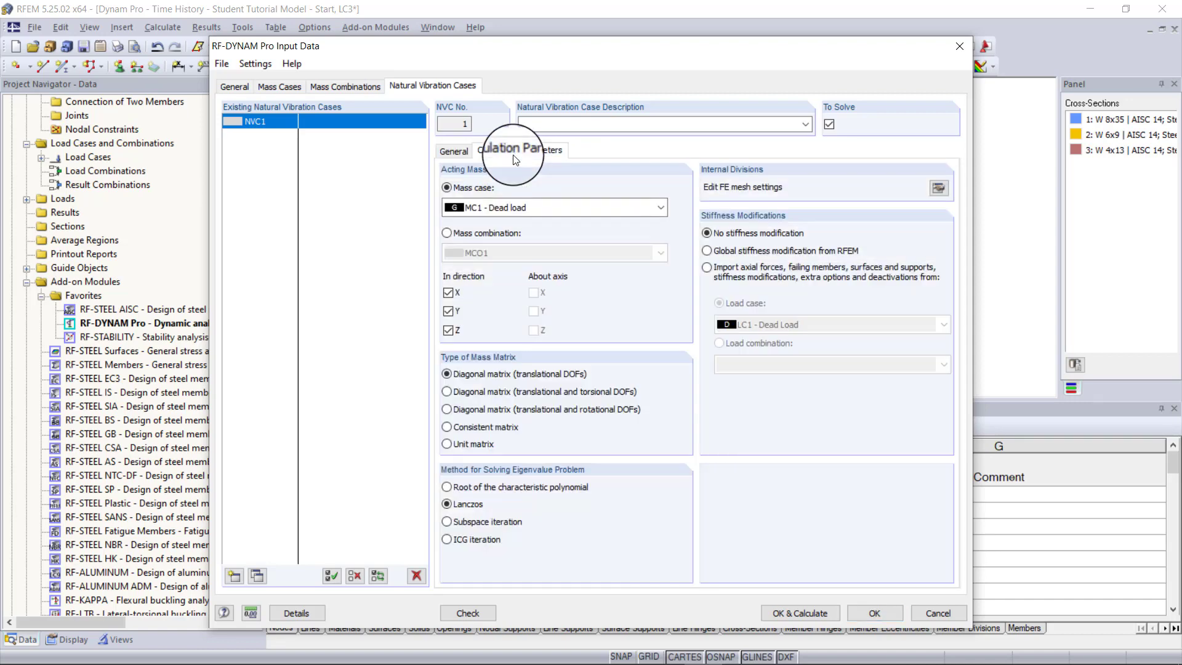
{"action": "left_click", "coordinate": [490, 233]}
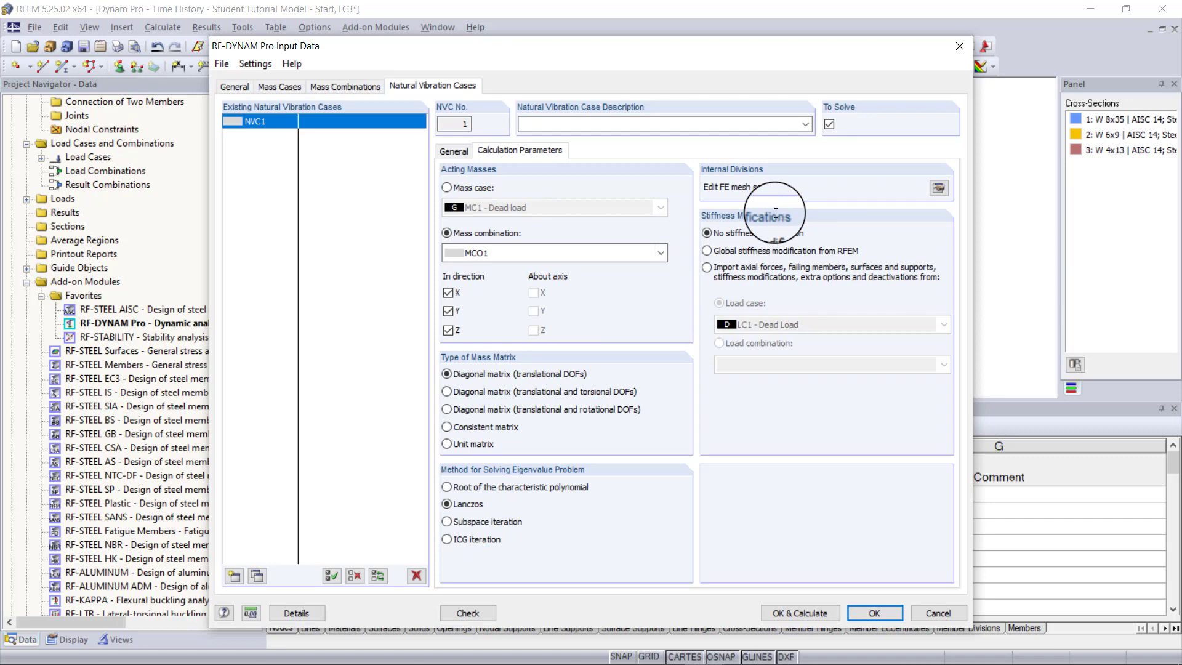
{"action": "left_click", "coordinate": [786, 612]}
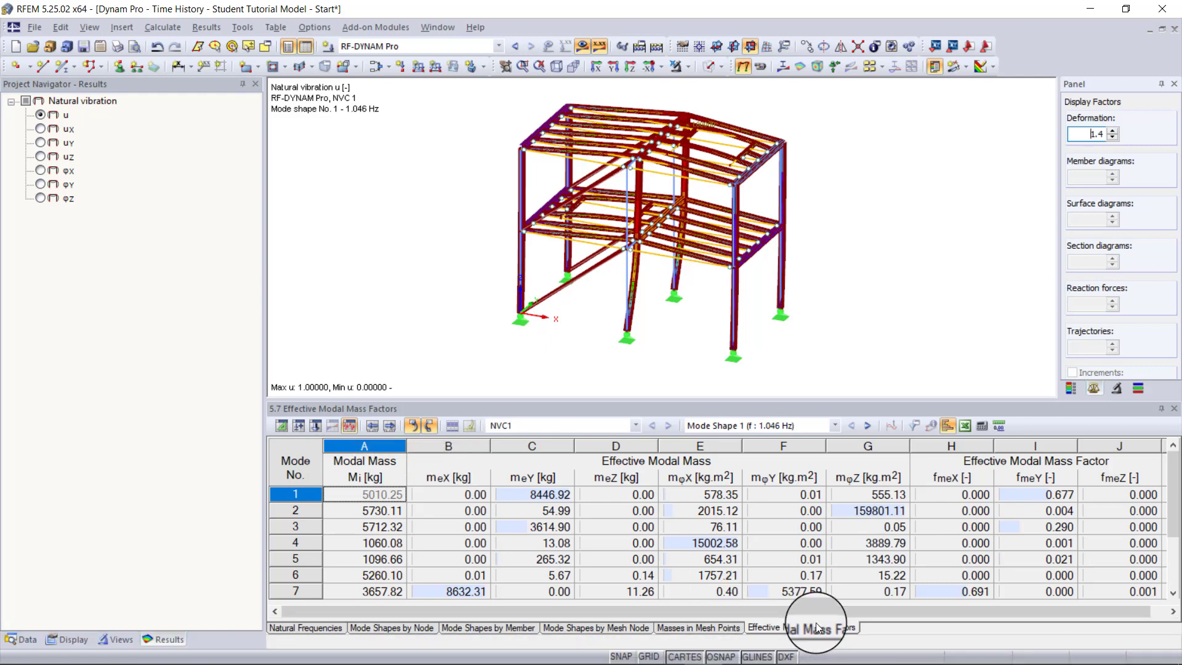
Examine the effective modal mass factors in X, Y and Z for all modes and their sums.
{"action": "scroll", "coordinate": [817, 627], "scroll_direction": "down", "scroll_amount": 2}
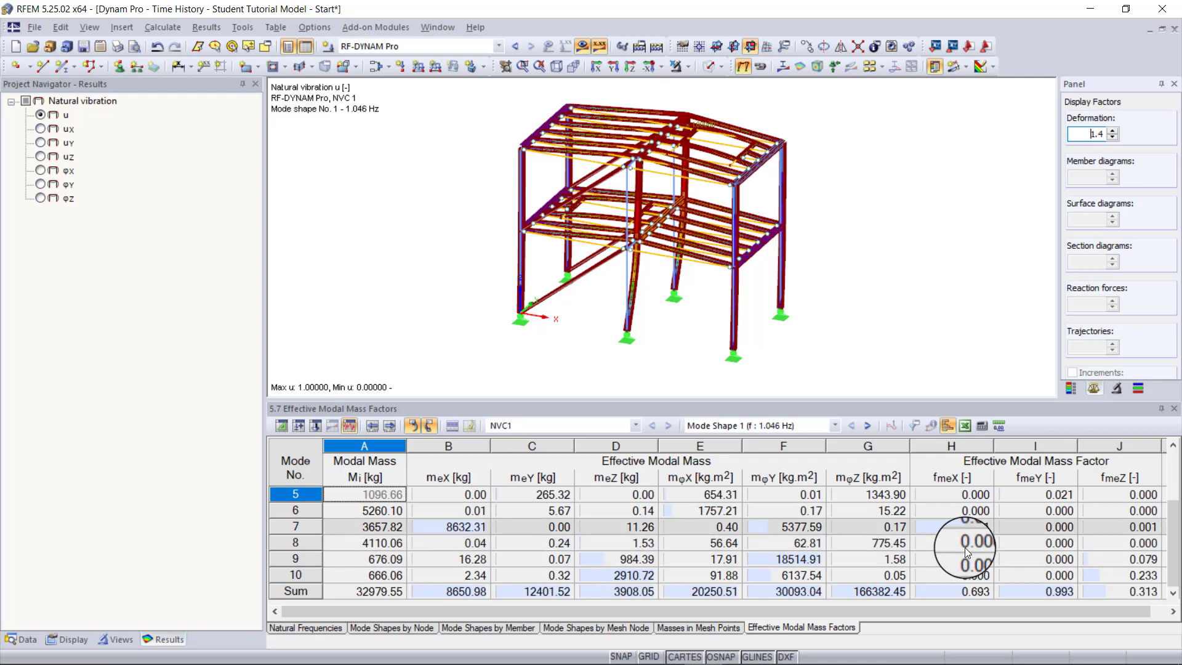
{"action": "scroll", "coordinate": [976, 563], "scroll_direction": "up", "scroll_amount": 2}
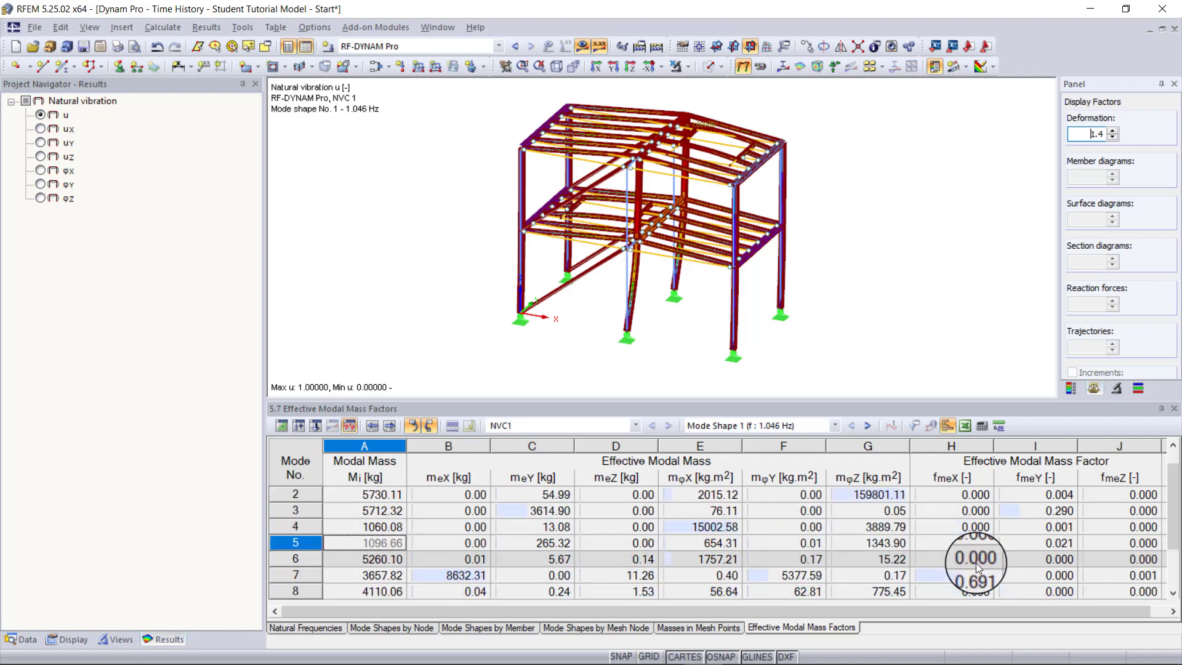
{"action": "scroll", "coordinate": [977, 562], "scroll_direction": "down", "scroll_amount": 2}
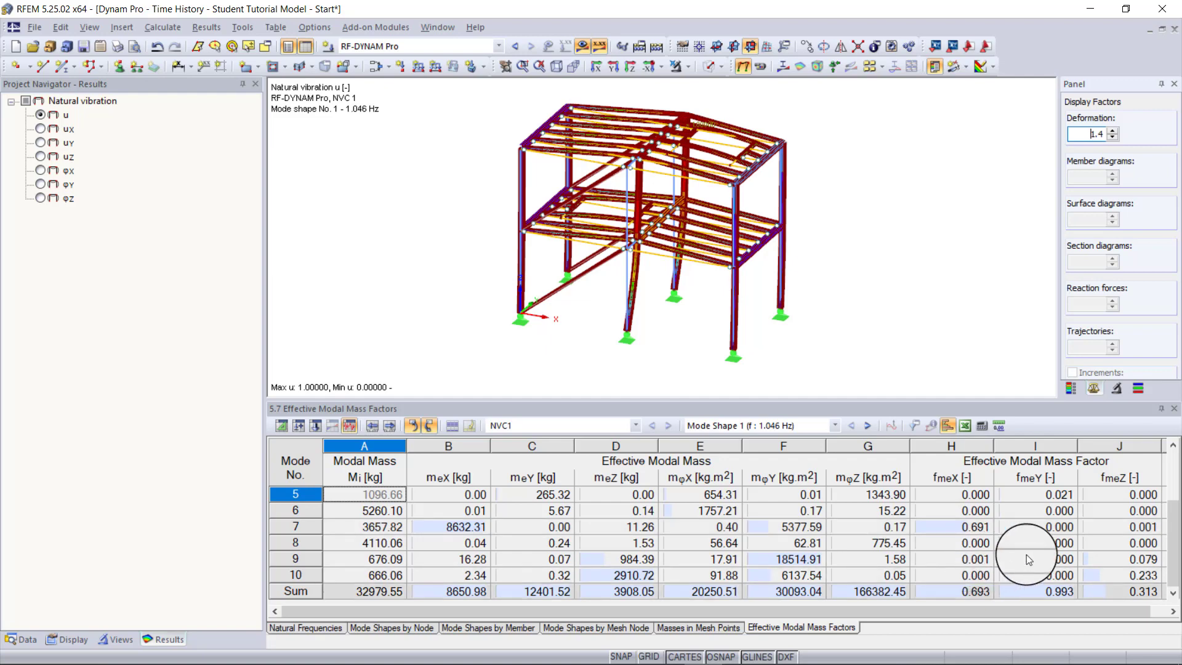
{"action": "scroll", "coordinate": [1059, 551], "scroll_direction": "up", "scroll_amount": 2}
{"action": "scroll", "coordinate": [1121, 543], "scroll_direction": "down", "scroll_amount": 2}
{"action": "scroll", "coordinate": [1122, 543], "scroll_direction": "down", "scroll_amount": 1}
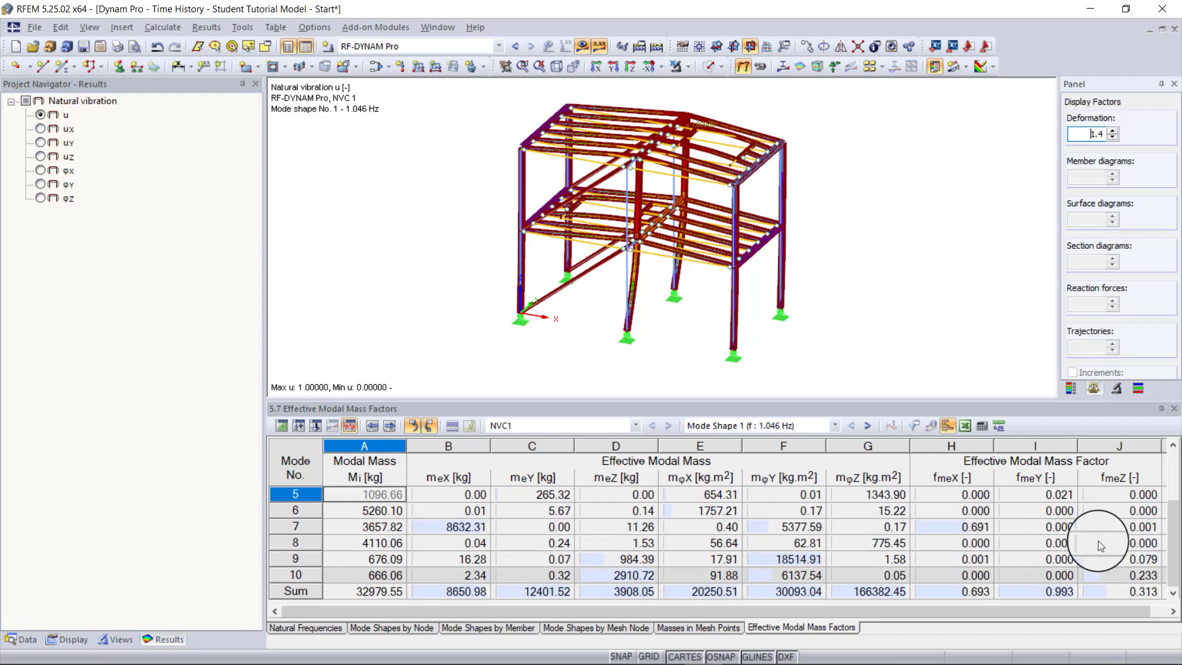
Review the natural frequencies table and display mode shape 10 on the frame.
{"action": "left_click", "coordinate": [306, 628]}
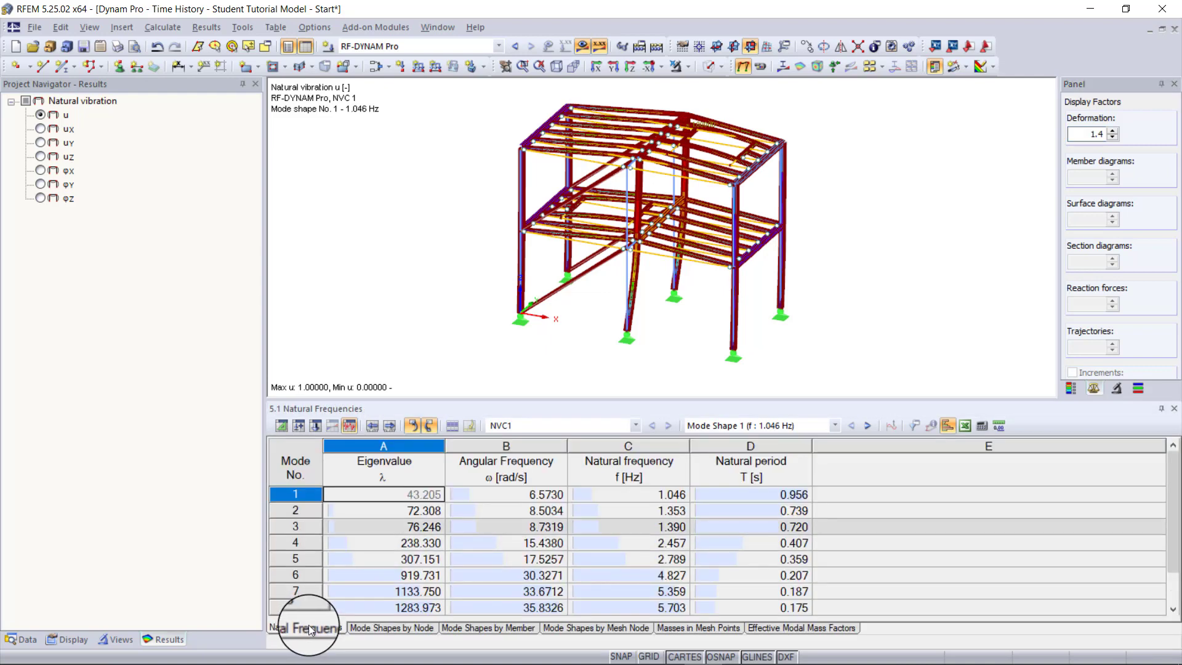
{"action": "scroll", "coordinate": [439, 612], "scroll_direction": "down", "scroll_amount": 2}
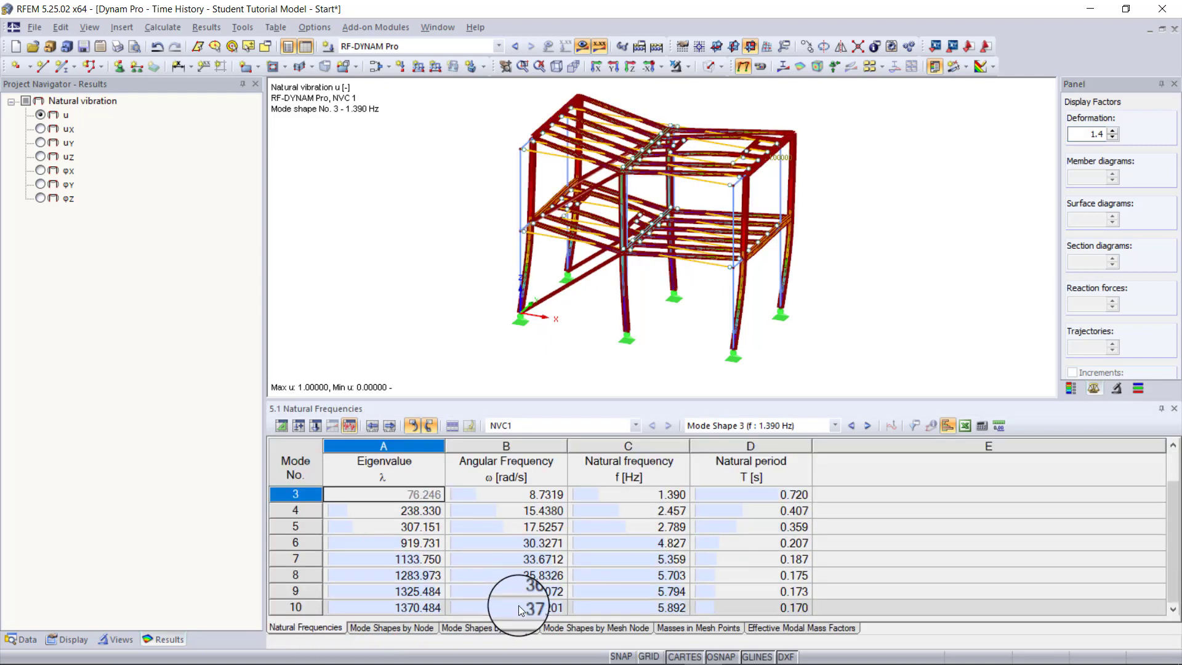
{"action": "left_click", "coordinate": [518, 605]}
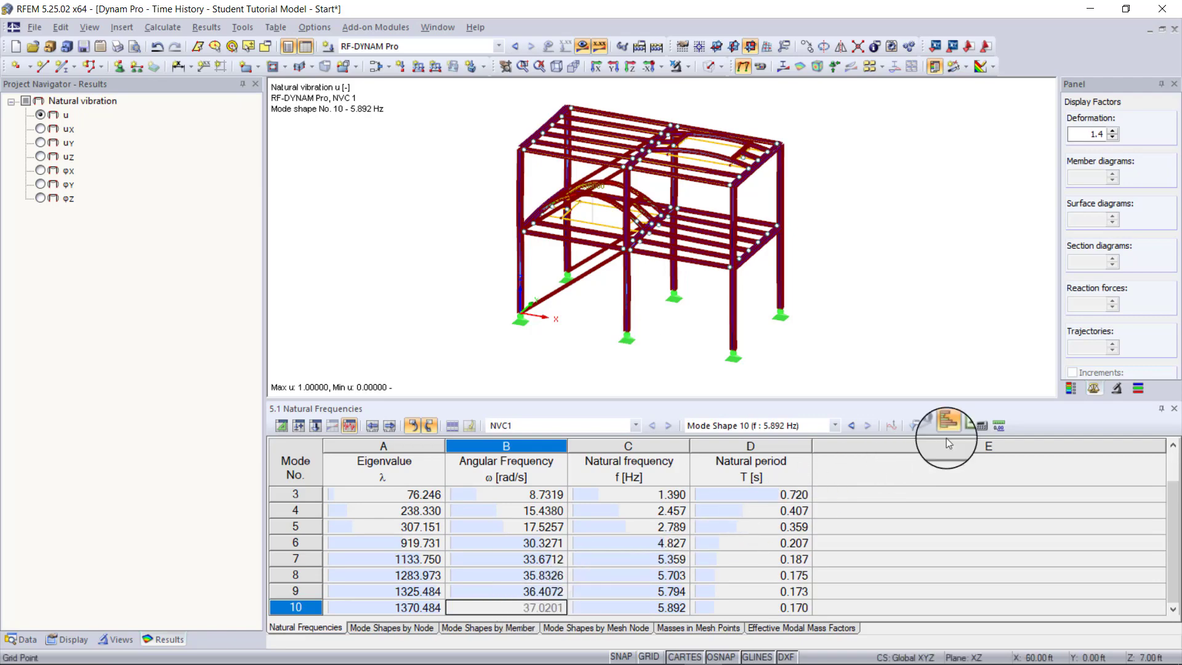
Reopen the RF-DYNAM Pro input data and activate response spectrum / linear time history analysis with time diagrams.
{"action": "left_click", "coordinate": [1074, 384]}
{"action": "left_click", "coordinate": [1102, 346]}
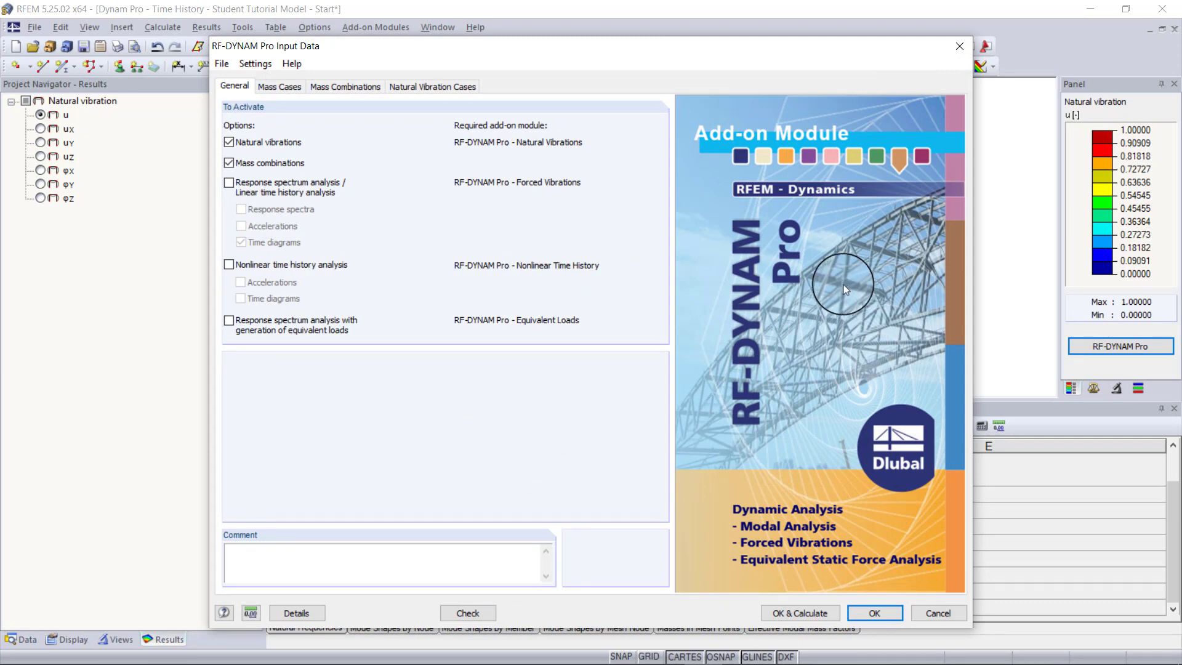
{"action": "left_click", "coordinate": [263, 186]}
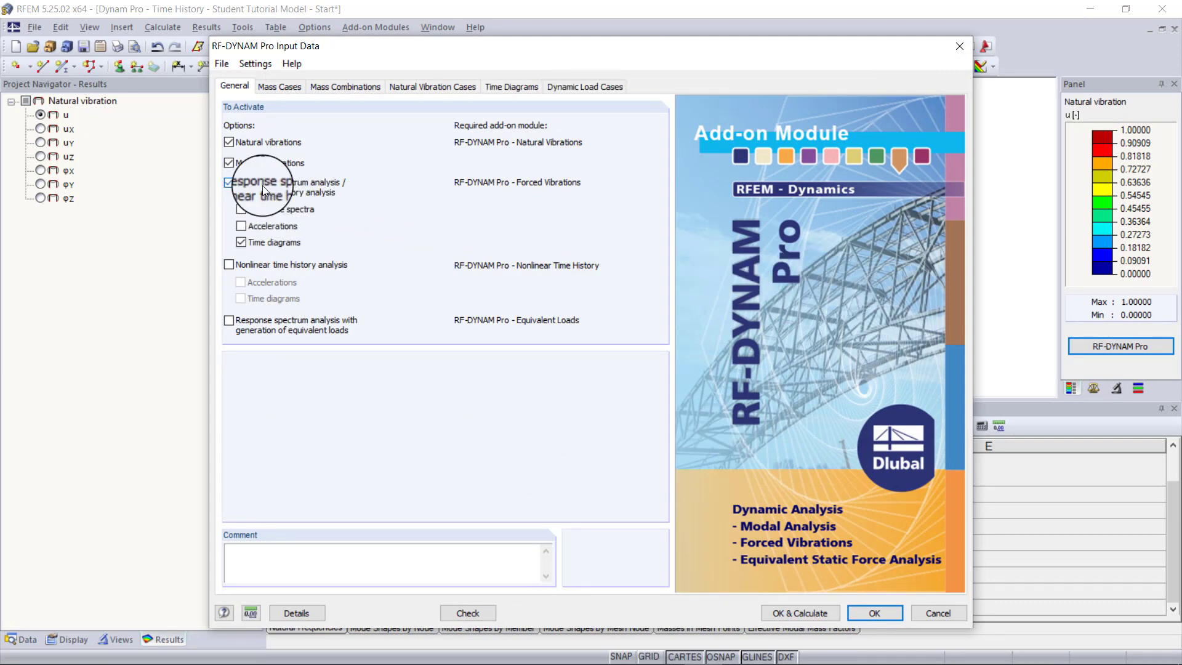
{"action": "left_click", "coordinate": [267, 242]}
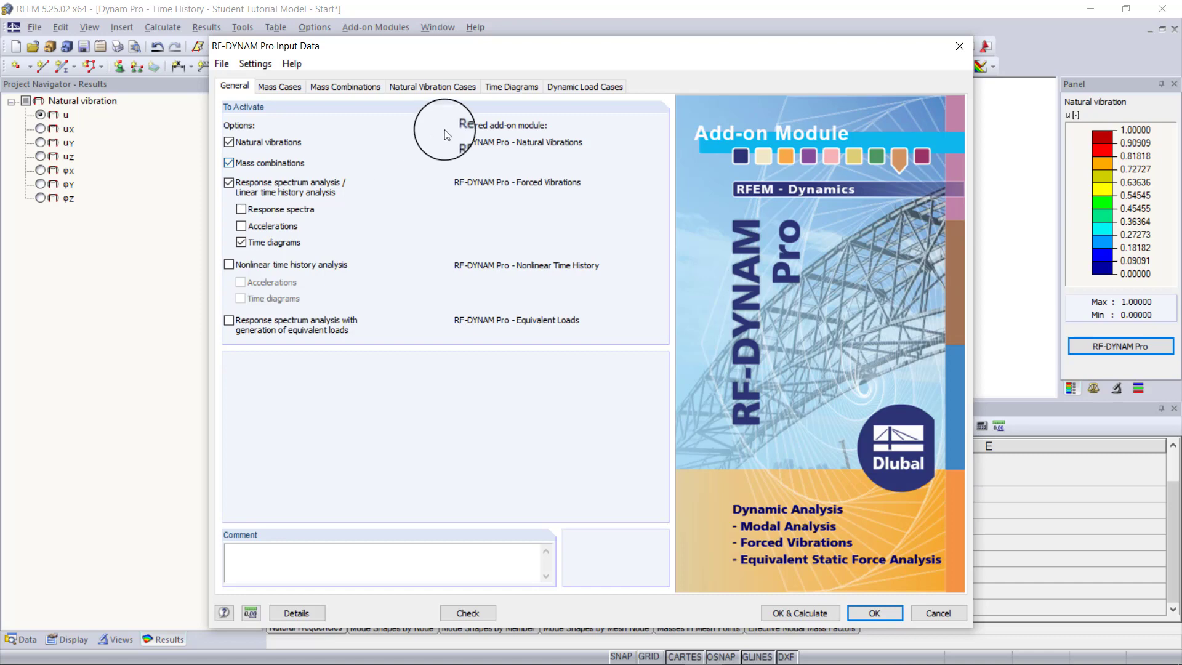
Look at the Function type for time diagram TD1 and set the diagram type to Periodic.
{"action": "left_click", "coordinate": [498, 90]}
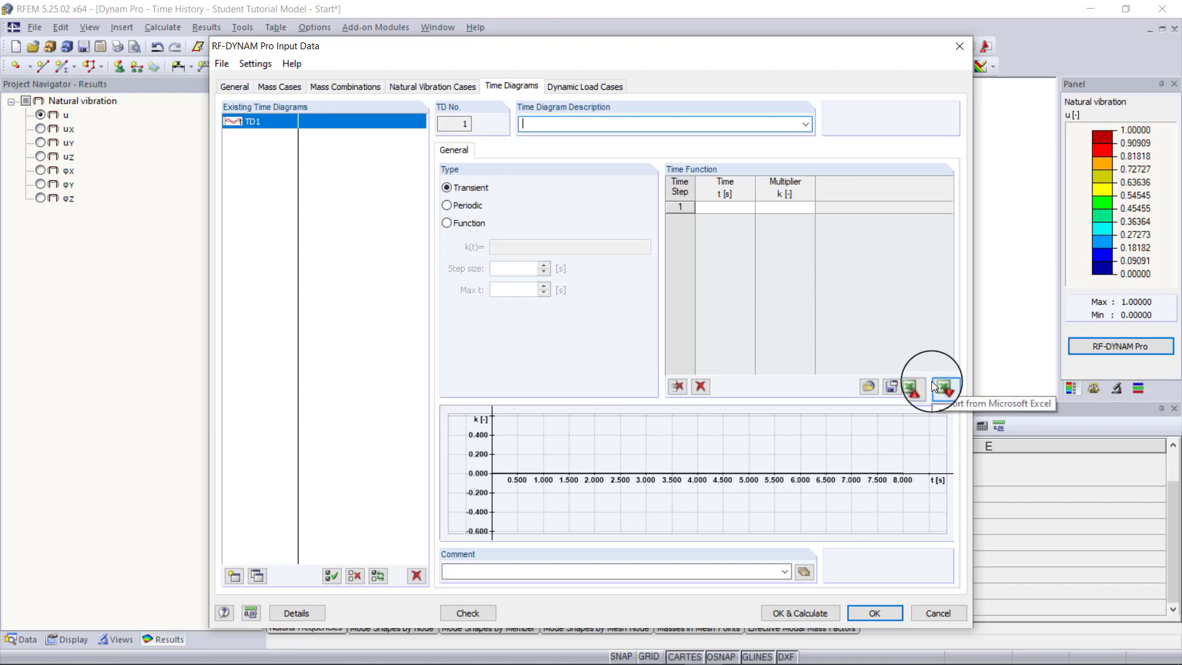
{"action": "left_click", "coordinate": [472, 207]}
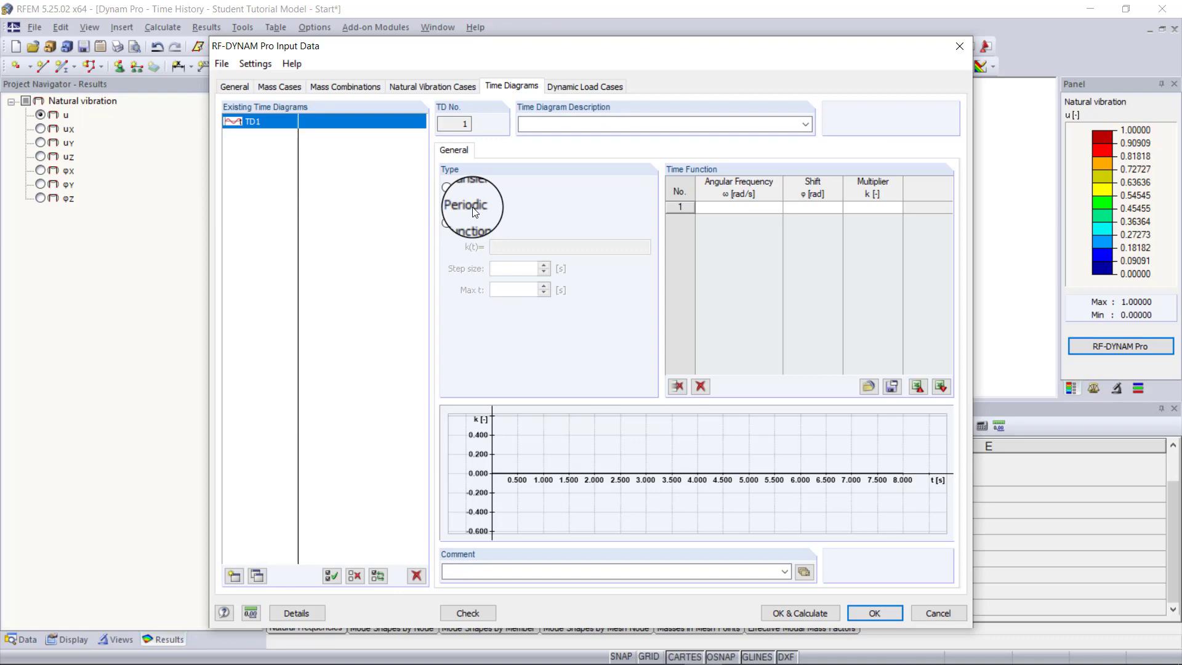
{"action": "left_click", "coordinate": [470, 225]}
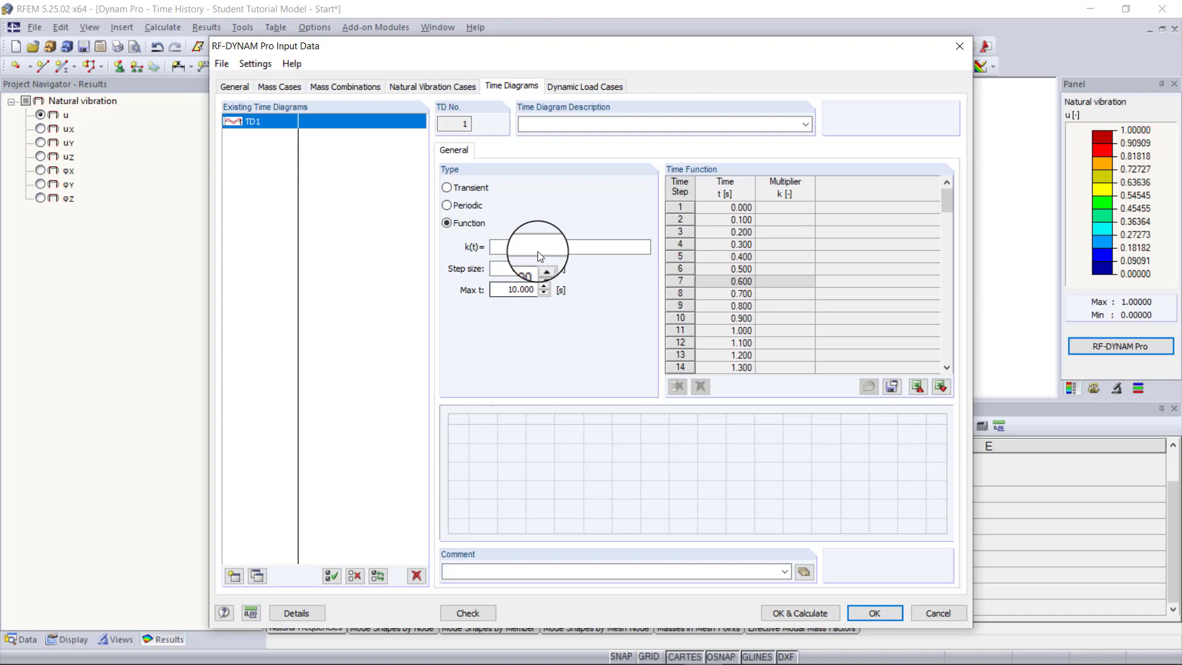
{"action": "left_click", "coordinate": [448, 206]}
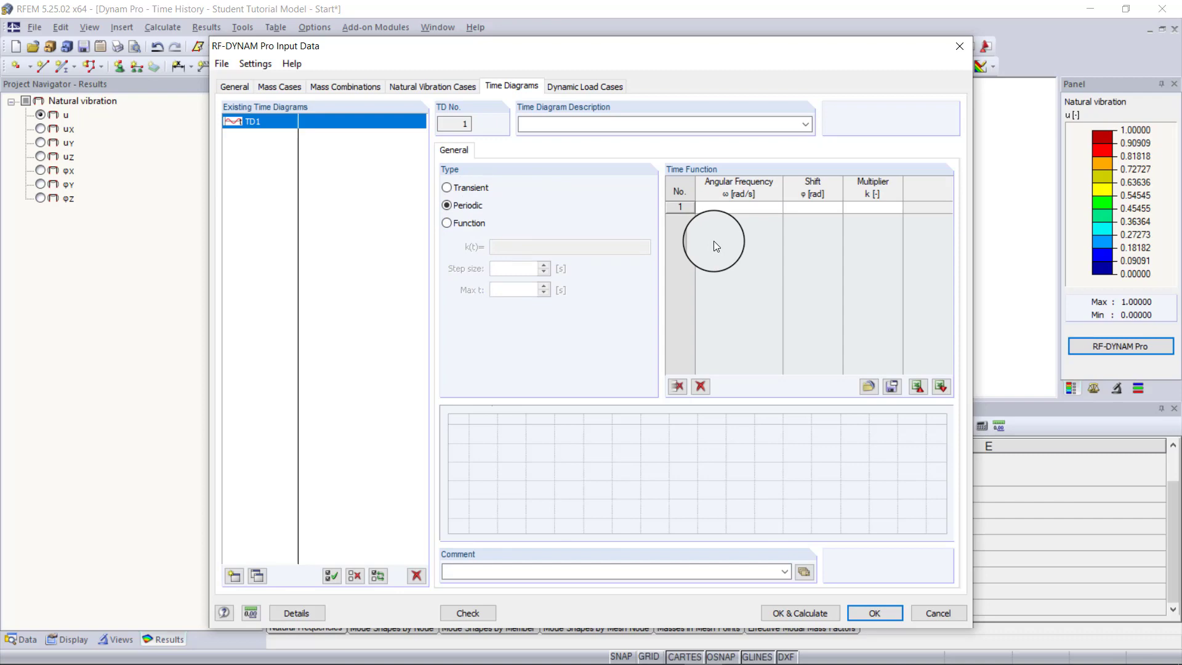
Define periodic time diagram TD1 with angular frequency 33.51 rad/s, shift 0 and multiplier 1, and describe it as Vertical.
{"action": "left_click", "coordinate": [772, 207]}
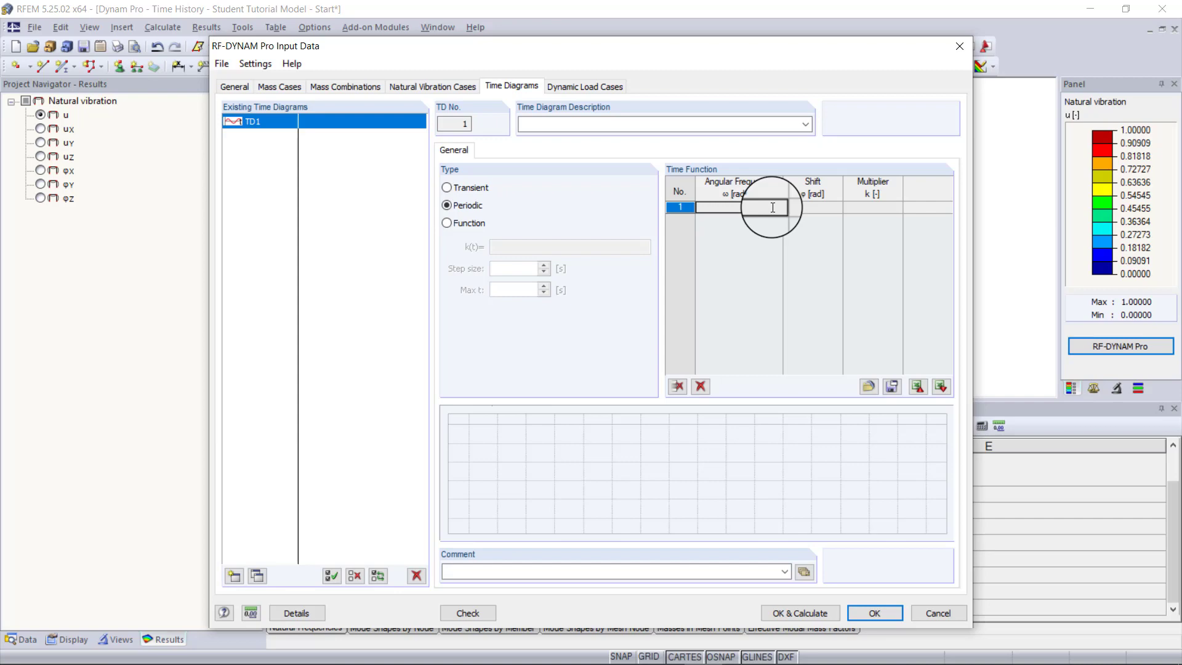
{"action": "type", "text": "33.51"}
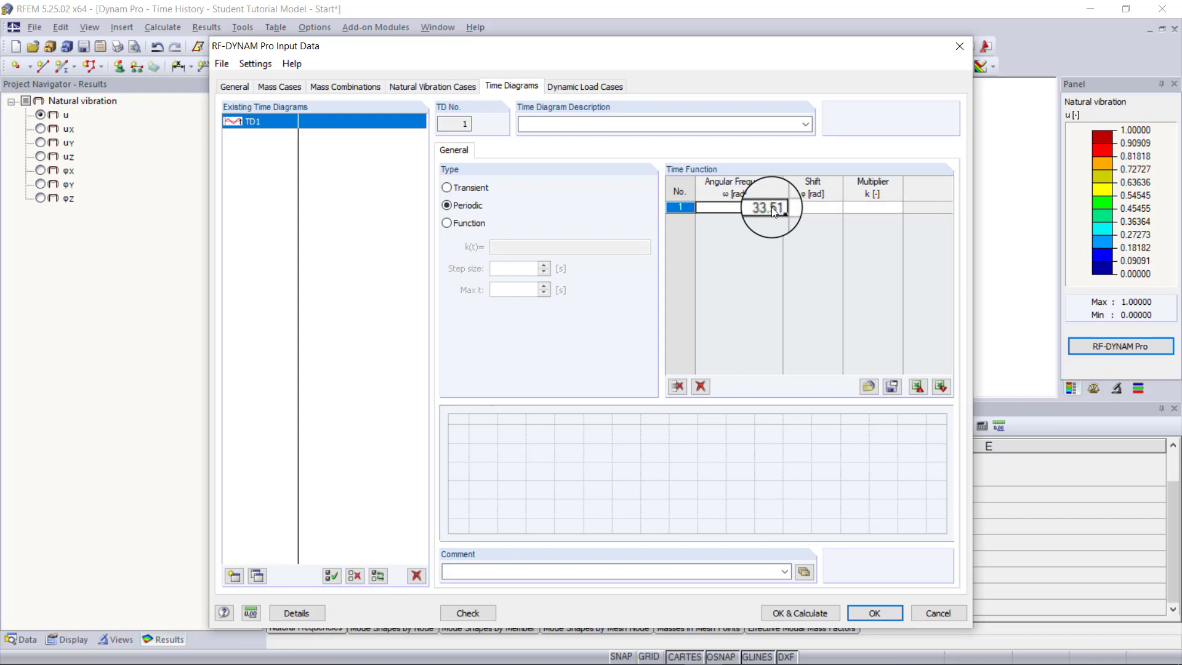
{"action": "key", "text": "Tab"}
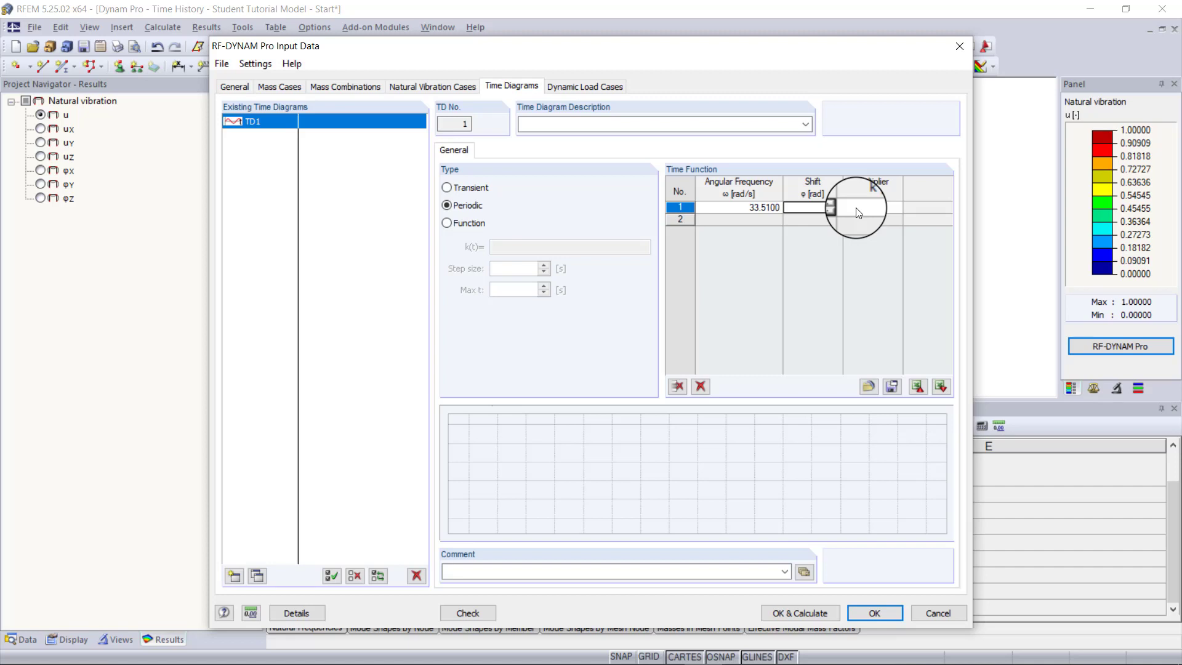
{"action": "type", "text": "0"}
{"action": "left_click", "coordinate": [857, 208]}
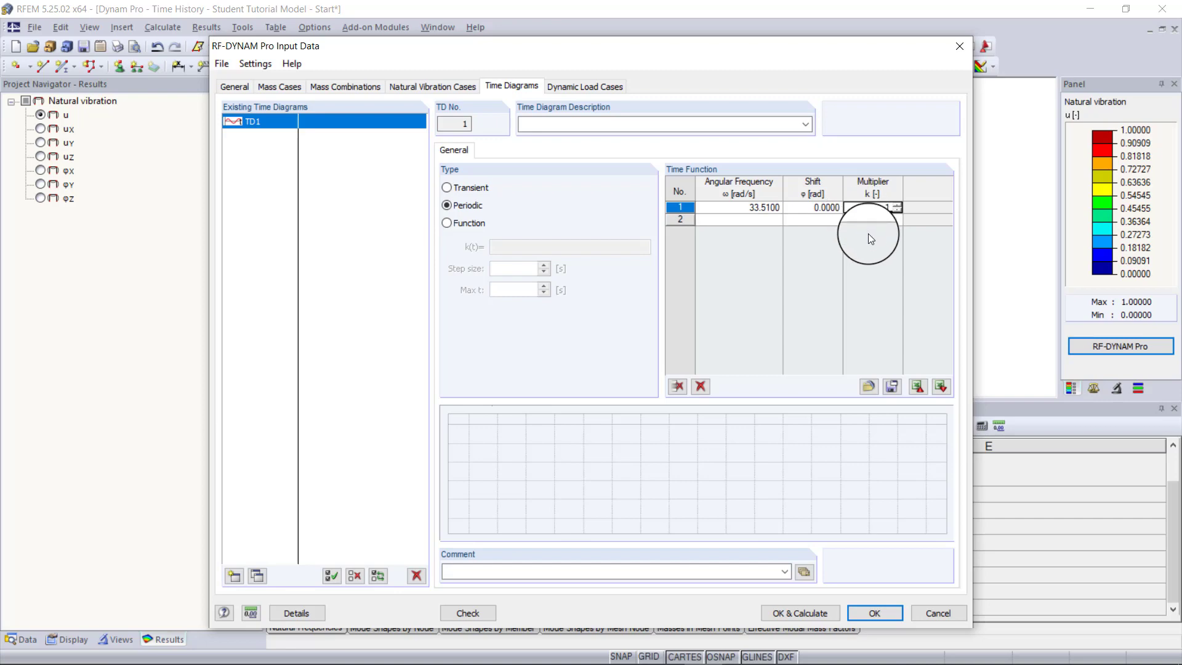
{"action": "key", "text": "Return"}
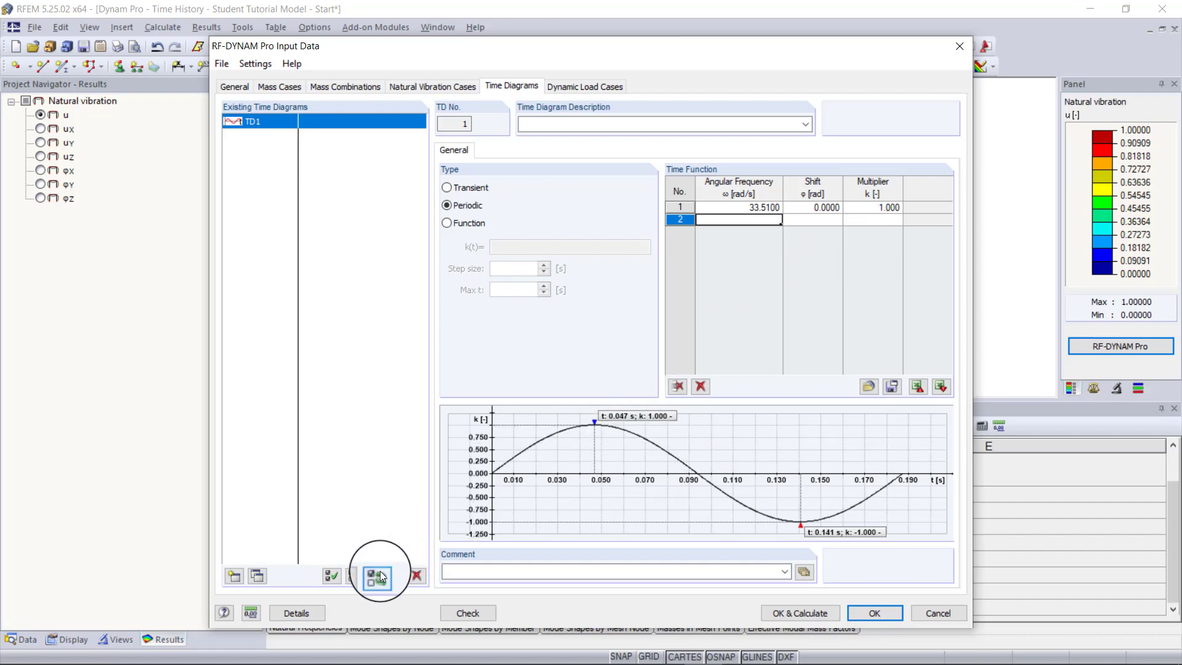
{"action": "left_click", "coordinate": [644, 125]}
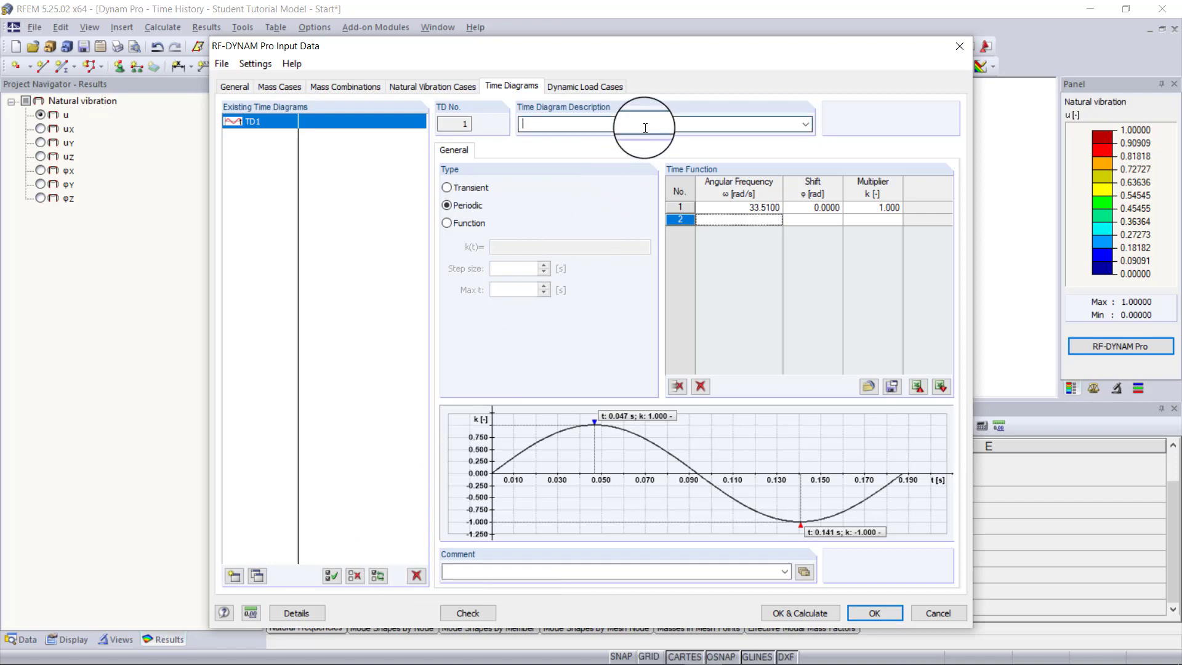
{"action": "type", "text": "Vertical"}
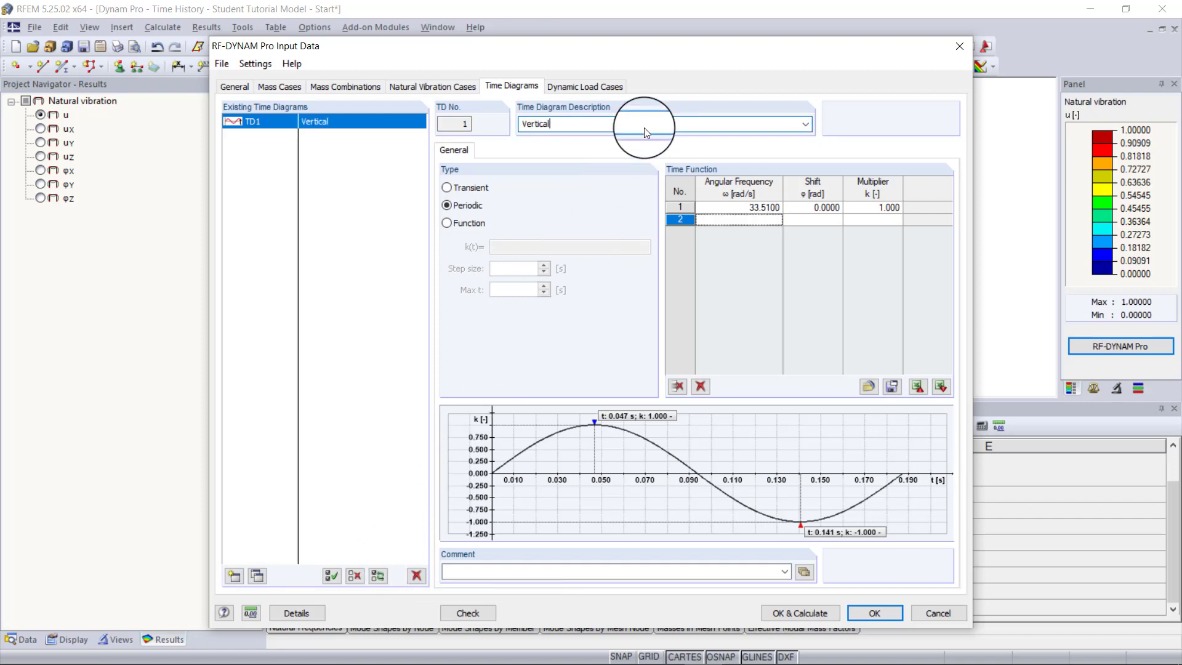
{"action": "mouse_move", "coordinate": [493, 481]}
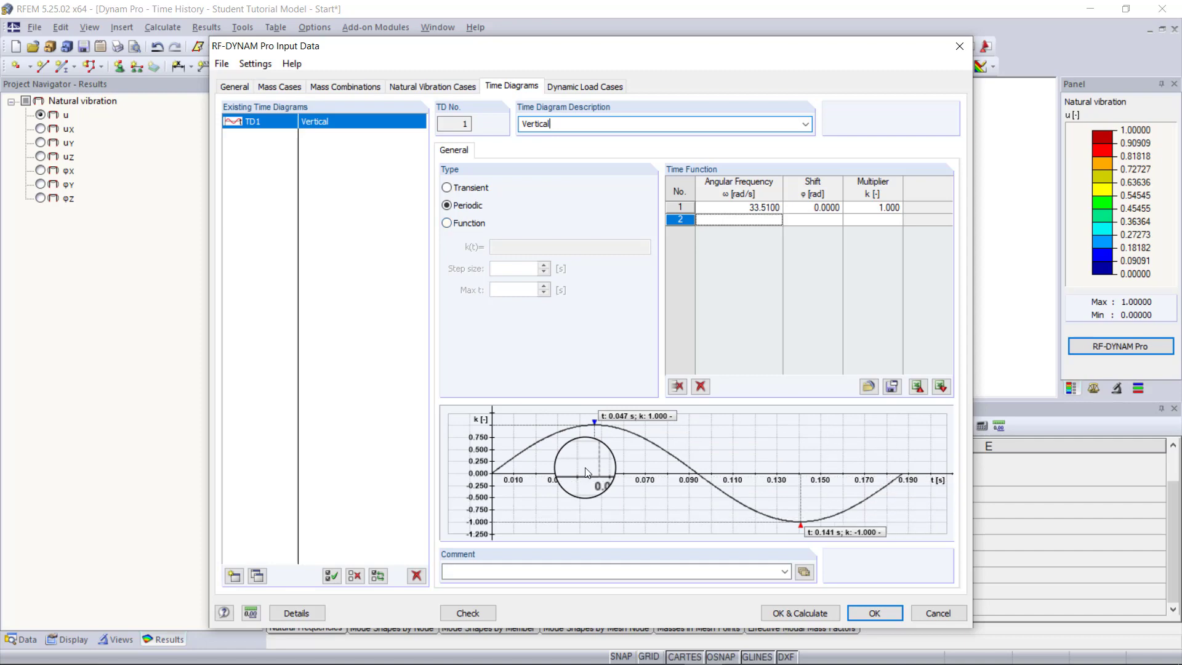
Copy the Vertical time diagram, describe the copy as Horizon and set its phase shift to 1.5708 rad.
{"action": "left_click", "coordinate": [258, 575]}
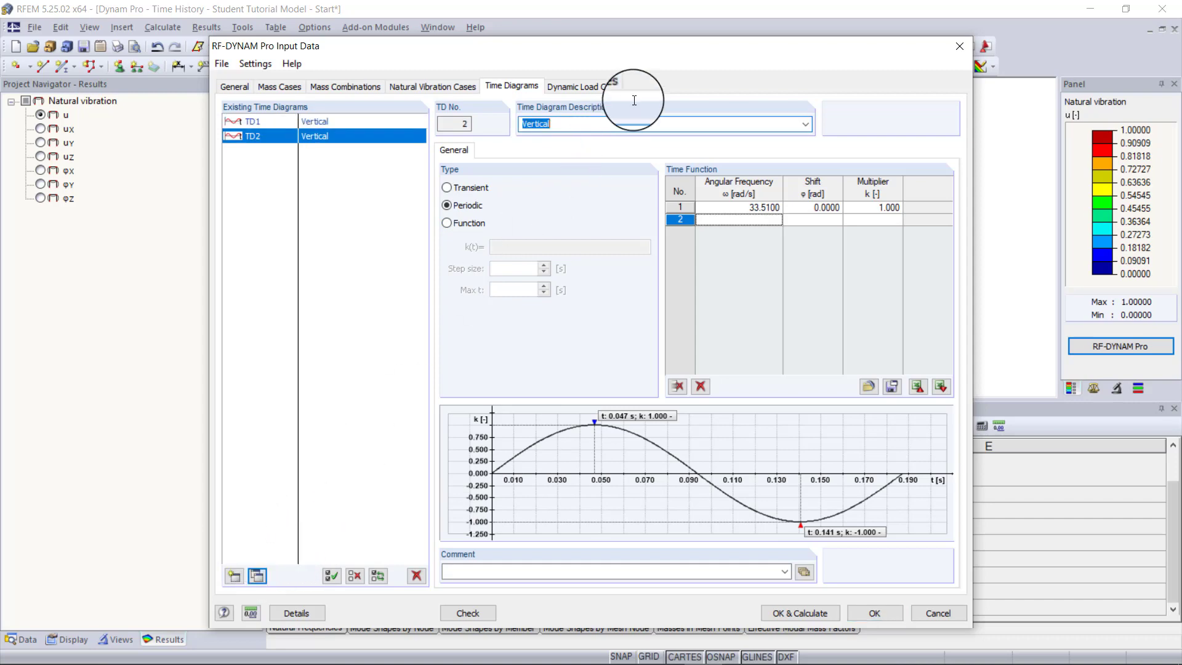
{"action": "type", "text": "Horizon"}
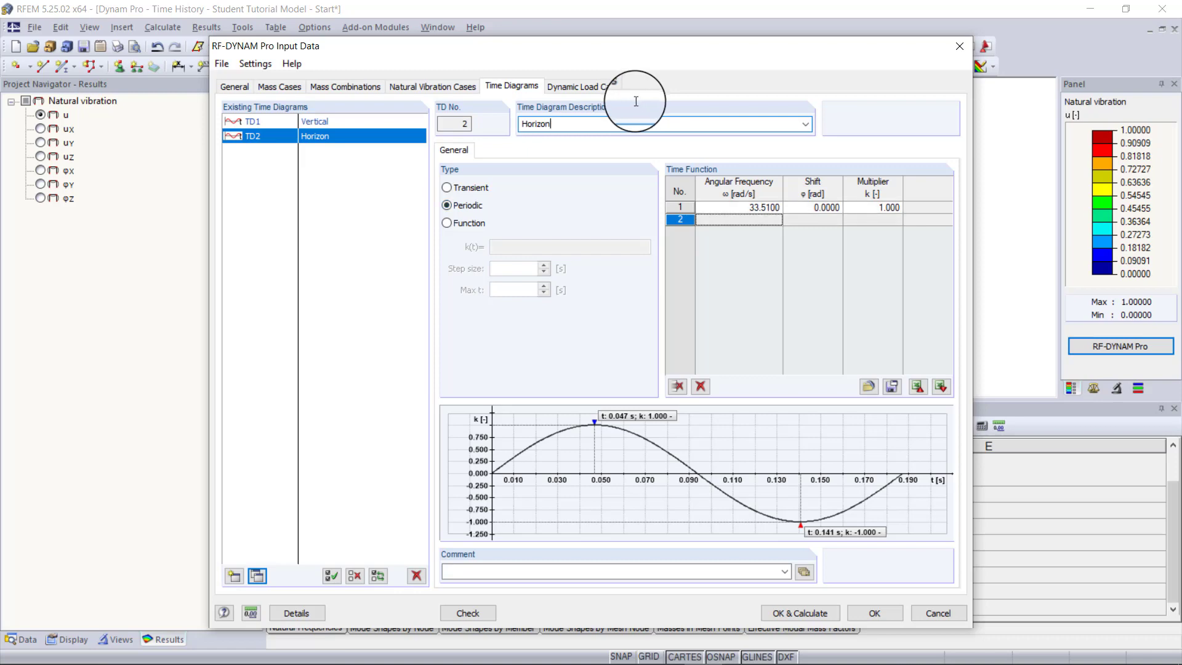
{"action": "left_click", "coordinate": [829, 207]}
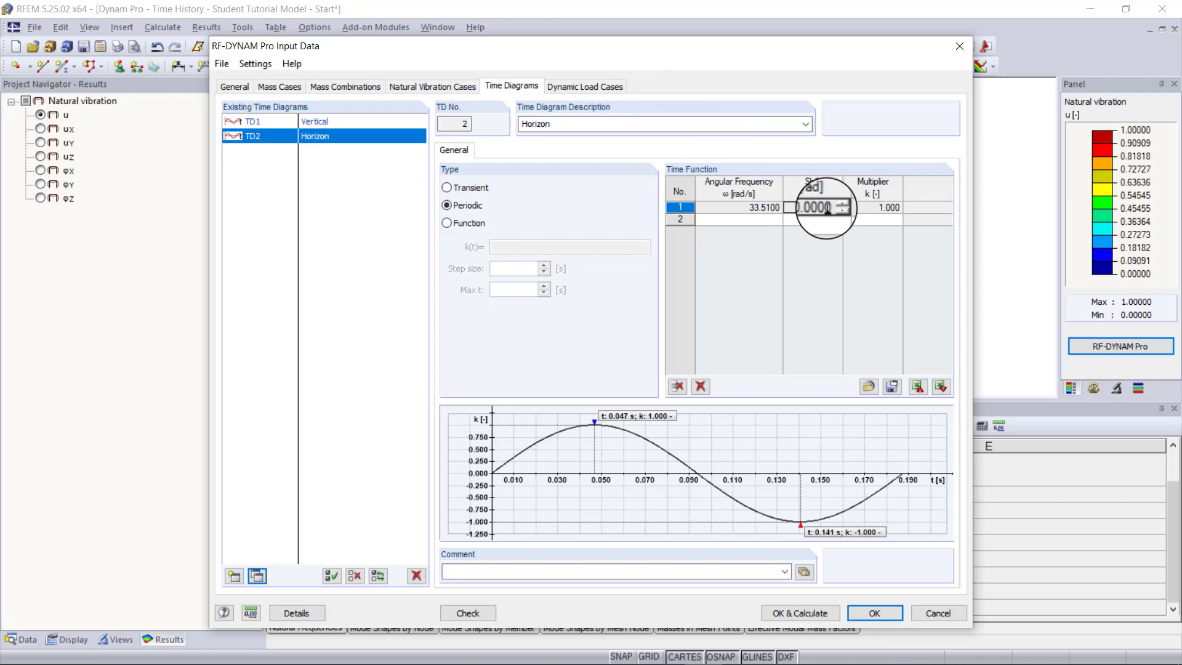
{"action": "double_click", "coordinate": [827, 208]}
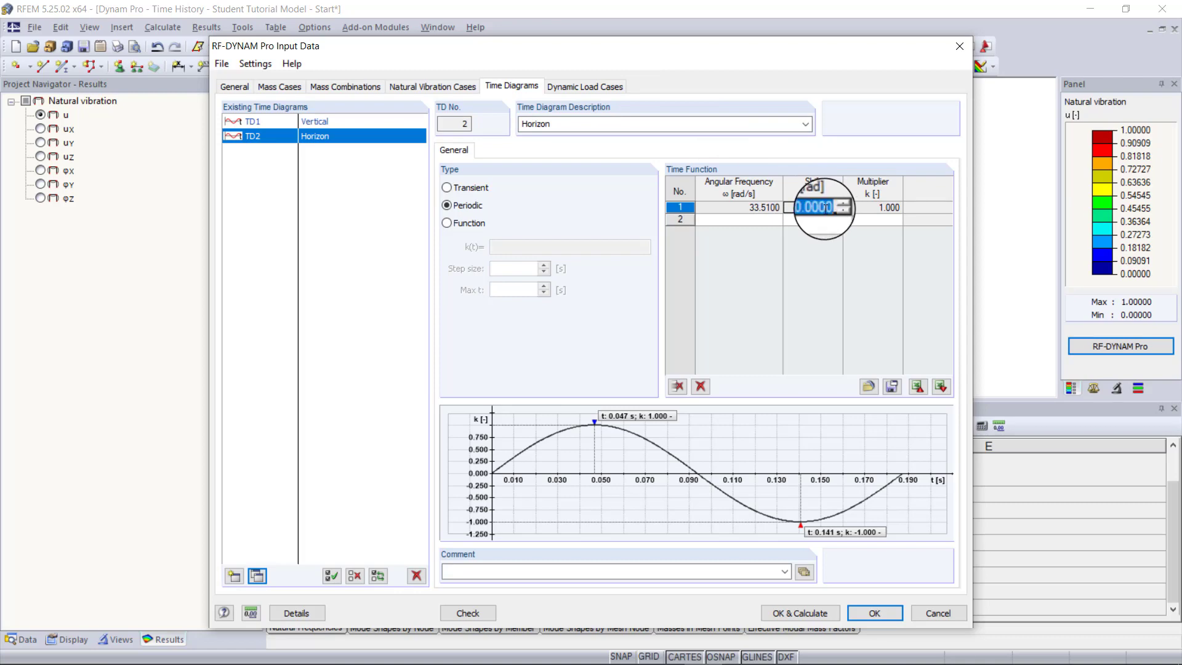
{"action": "key", "text": "BackSpace"}
{"action": "type", "text": "1.5708"}
{"action": "key", "text": "Tab"}
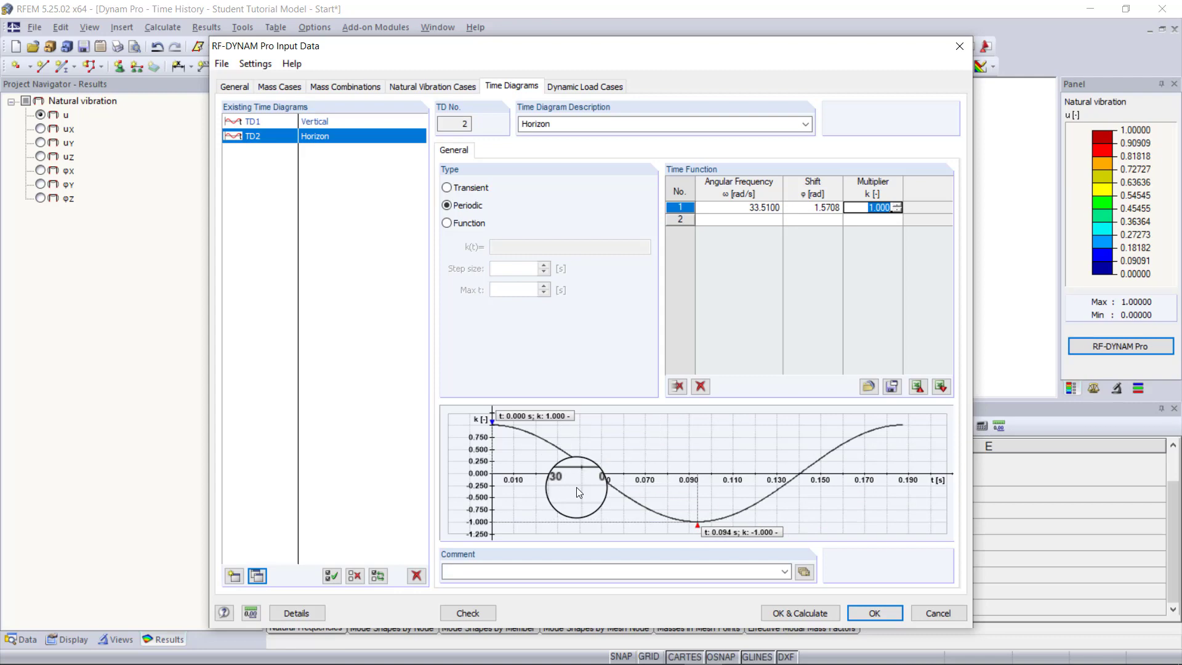
{"action": "left_click", "coordinate": [338, 122]}
{"action": "left_click", "coordinate": [309, 137]}
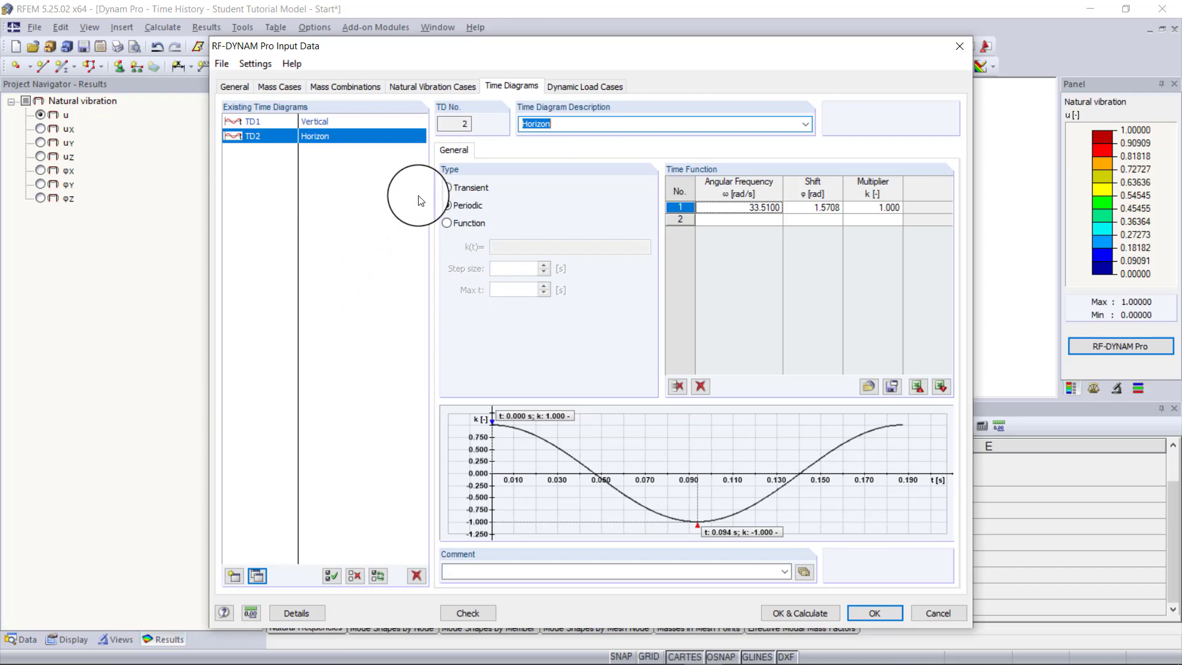
In dynamic load case DLC1, add load case LC3 Radial Forces Vertical with time diagram TD1 Vertical as the first set.
{"action": "left_click", "coordinate": [578, 89]}
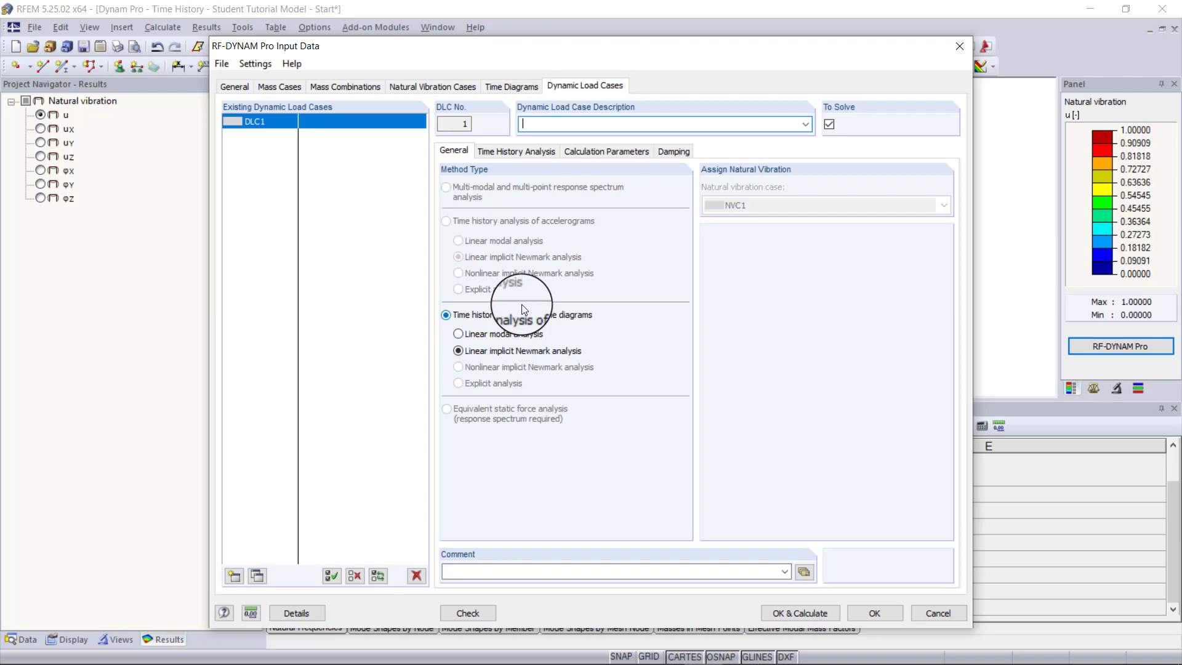
{"action": "left_click", "coordinate": [234, 87]}
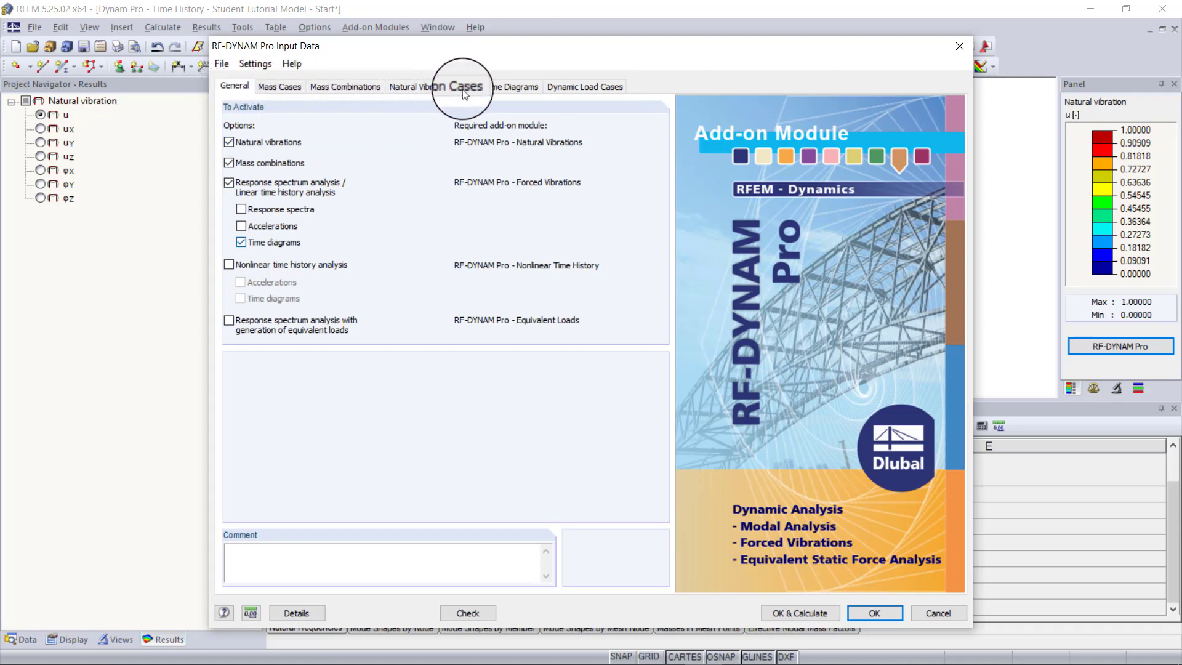
{"action": "left_click", "coordinate": [573, 89]}
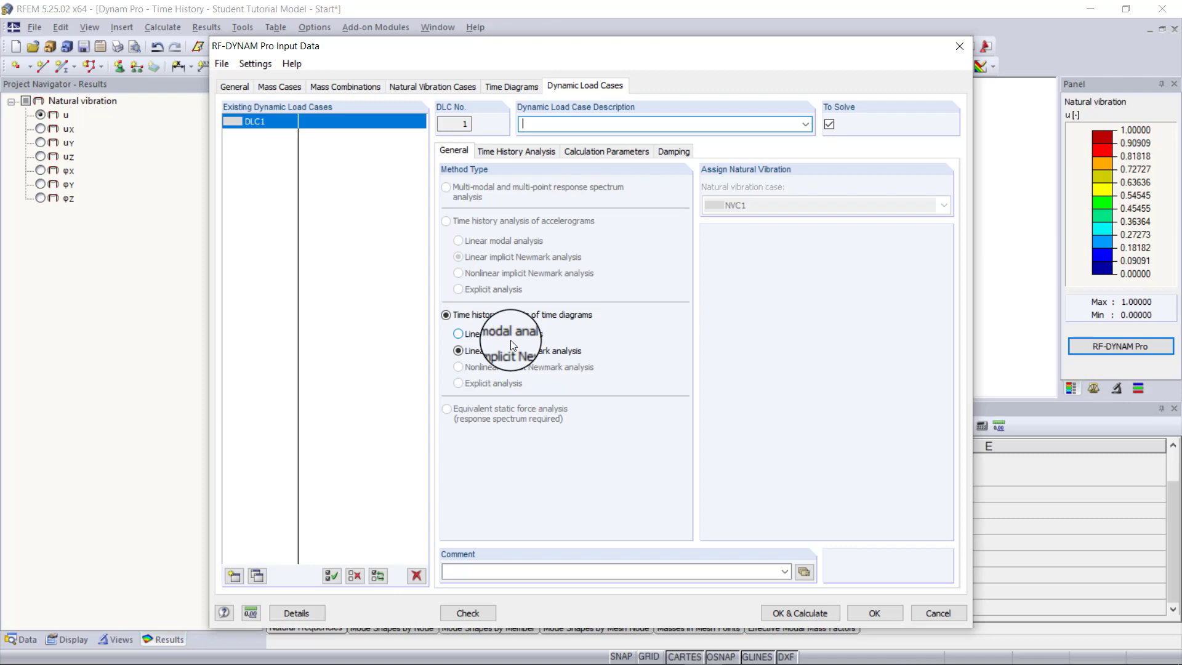
{"action": "left_click", "coordinate": [522, 158]}
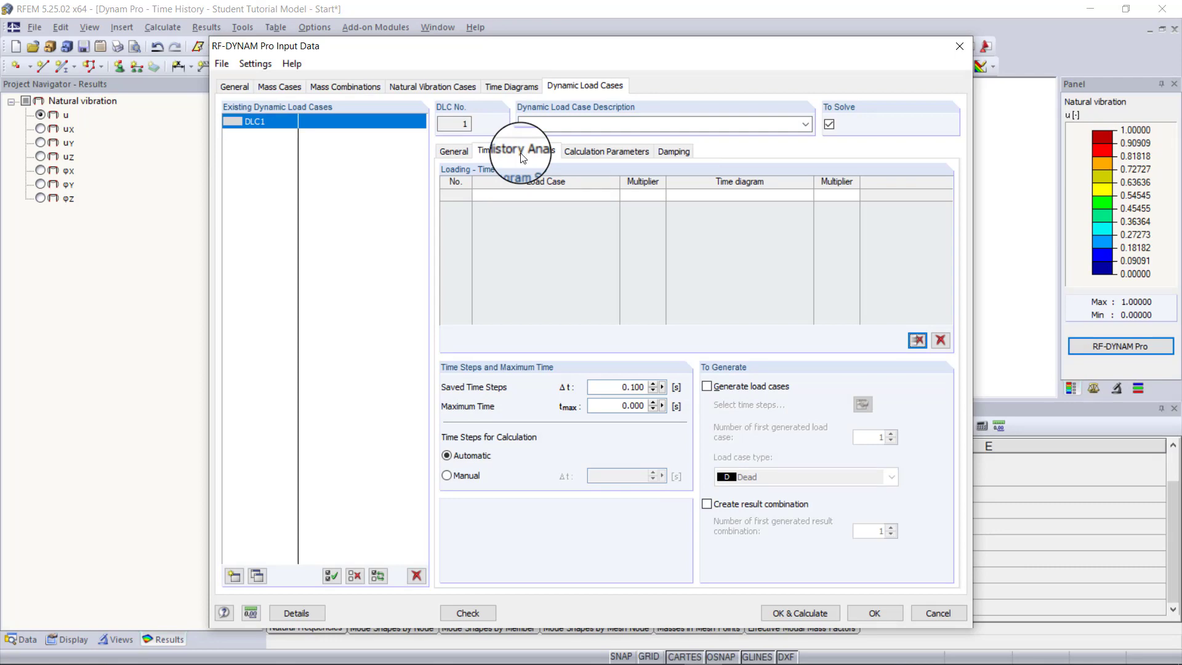
{"action": "left_click", "coordinate": [548, 193]}
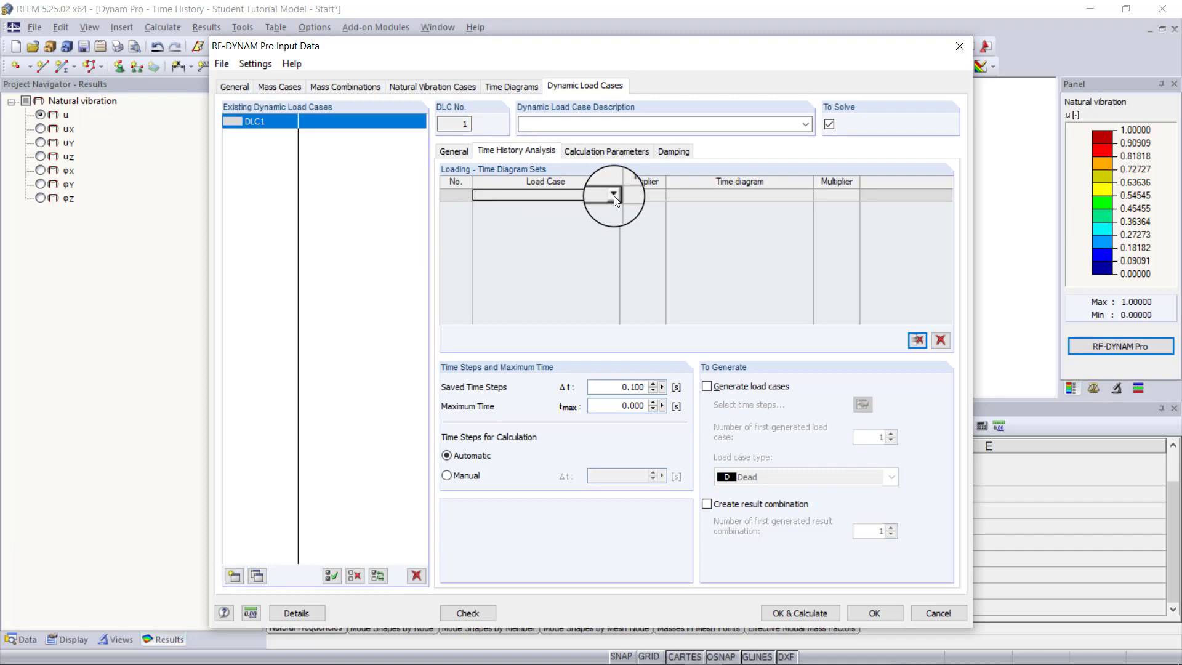
{"action": "left_click", "coordinate": [614, 195]}
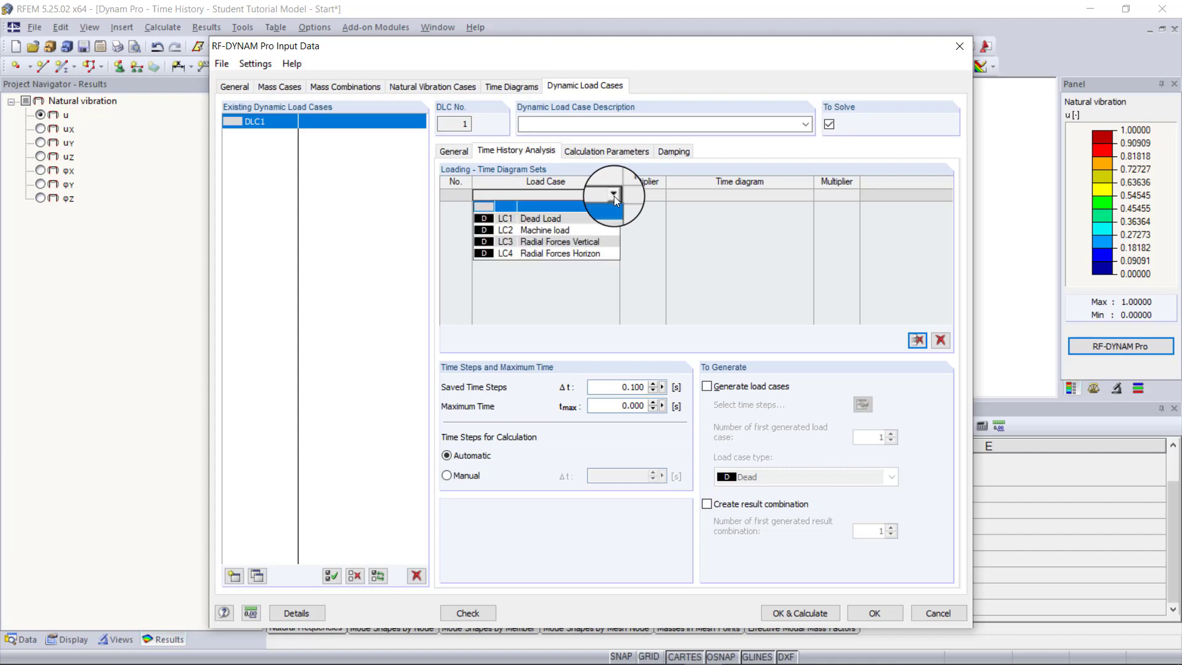
{"action": "left_click", "coordinate": [596, 245]}
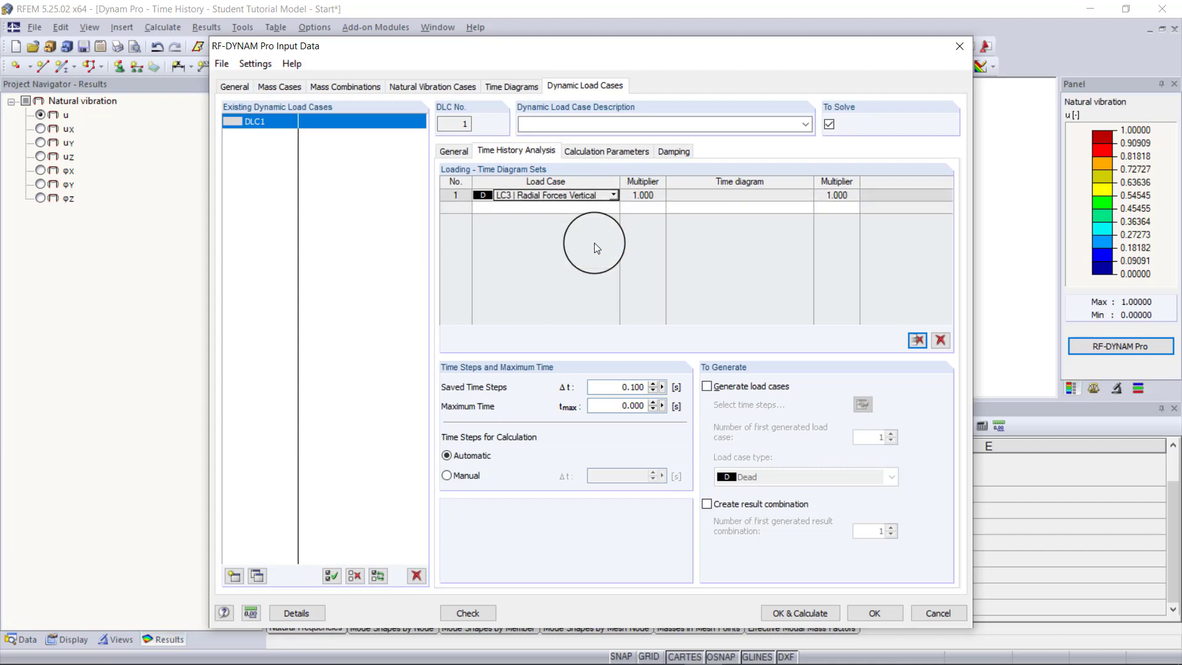
{"action": "left_click", "coordinate": [723, 197]}
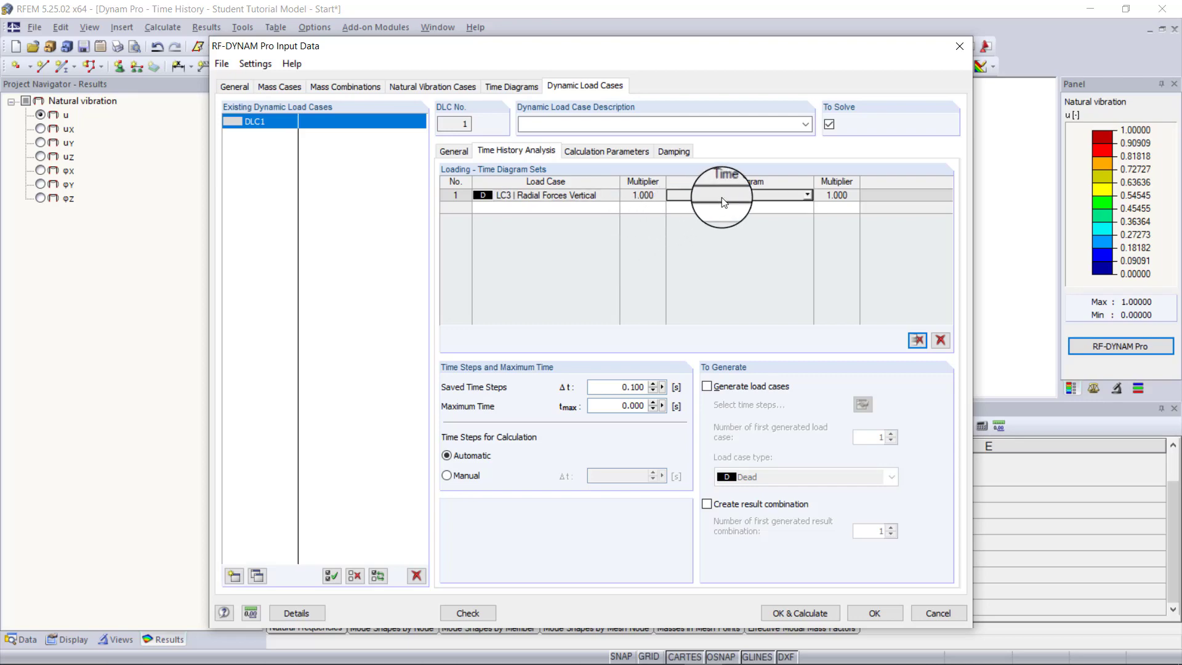
{"action": "left_click", "coordinate": [807, 195]}
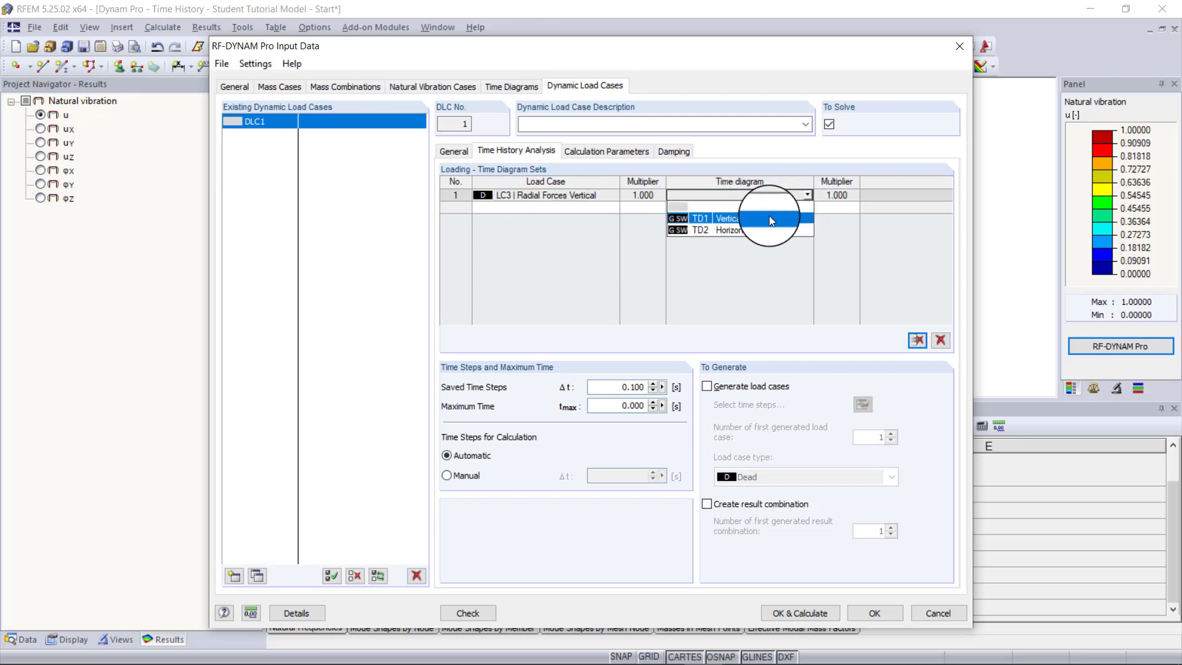
{"action": "left_click", "coordinate": [770, 219]}
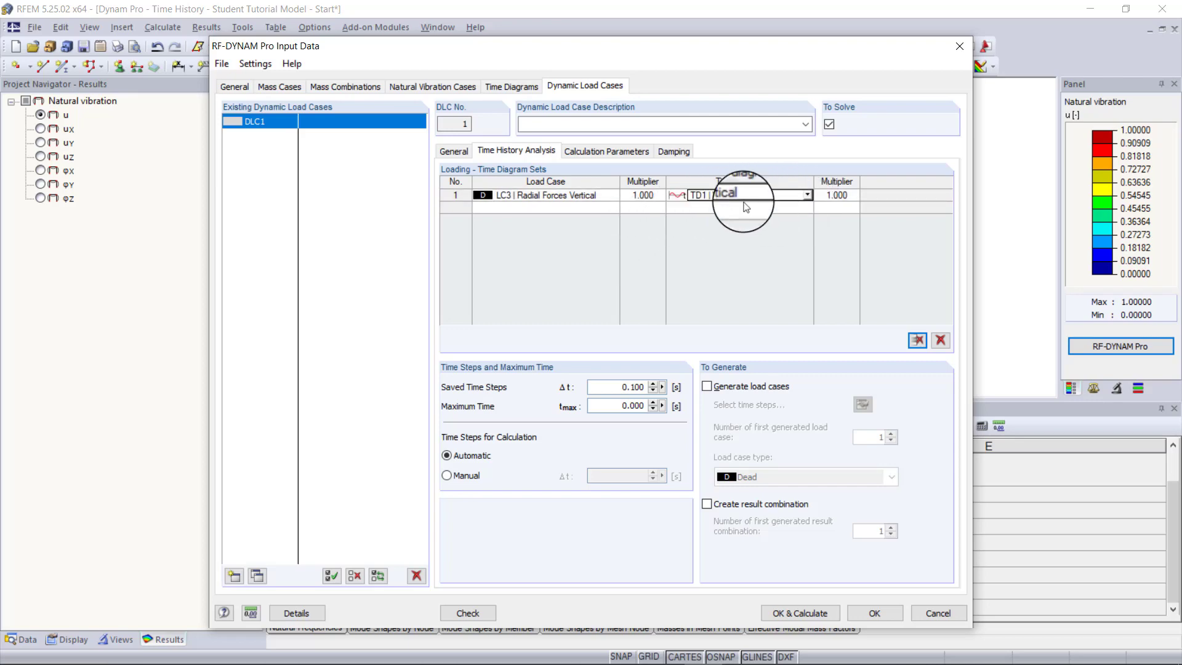
Add load case LC4 Radial Forces Horizon with time diagram TD2 Horizon as the second set of DLC1.
{"action": "left_click", "coordinate": [614, 209]}
{"action": "left_click", "coordinate": [617, 208]}
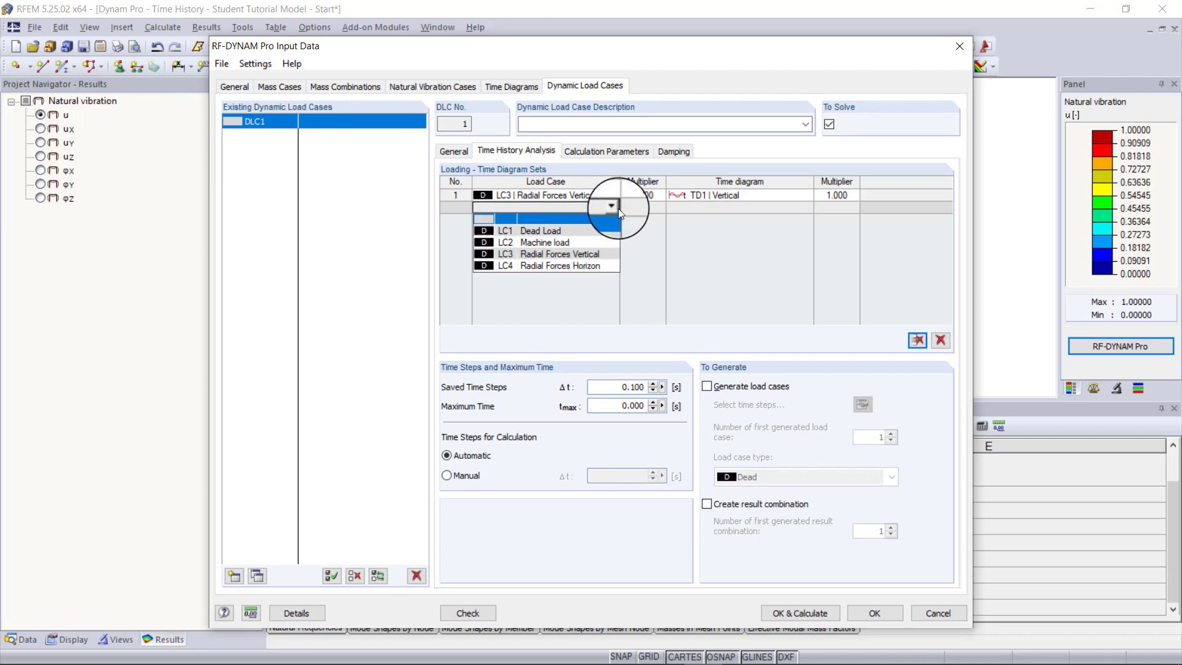
{"action": "left_click", "coordinate": [599, 260]}
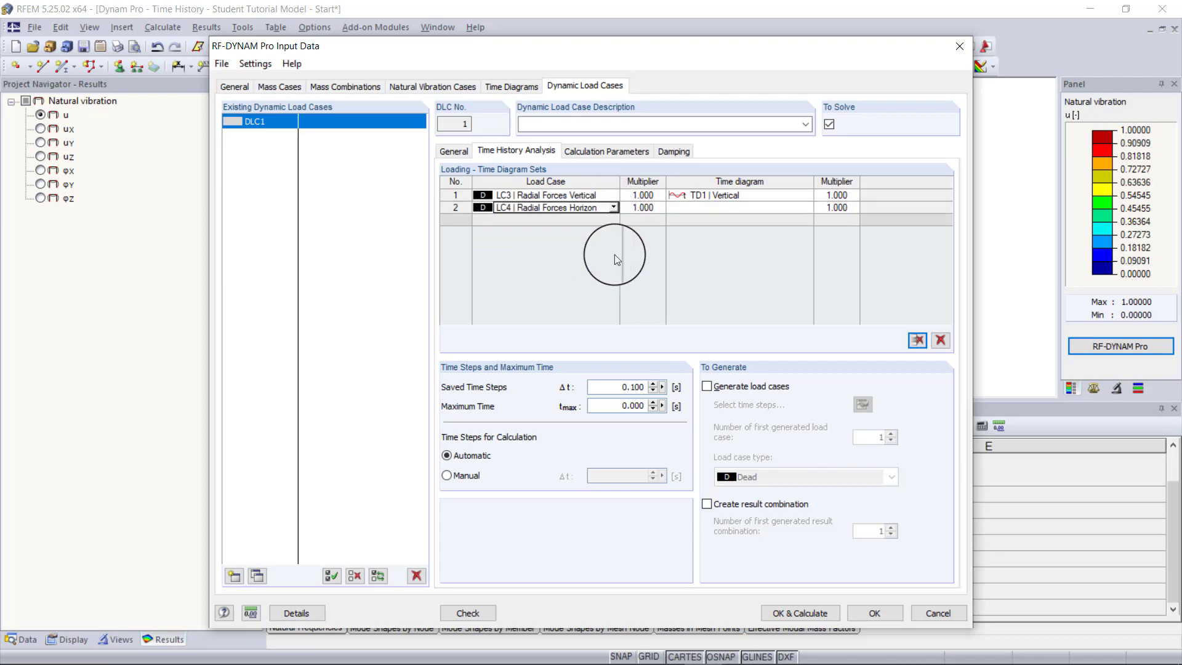
{"action": "left_click", "coordinate": [708, 208]}
{"action": "left_click", "coordinate": [809, 209]}
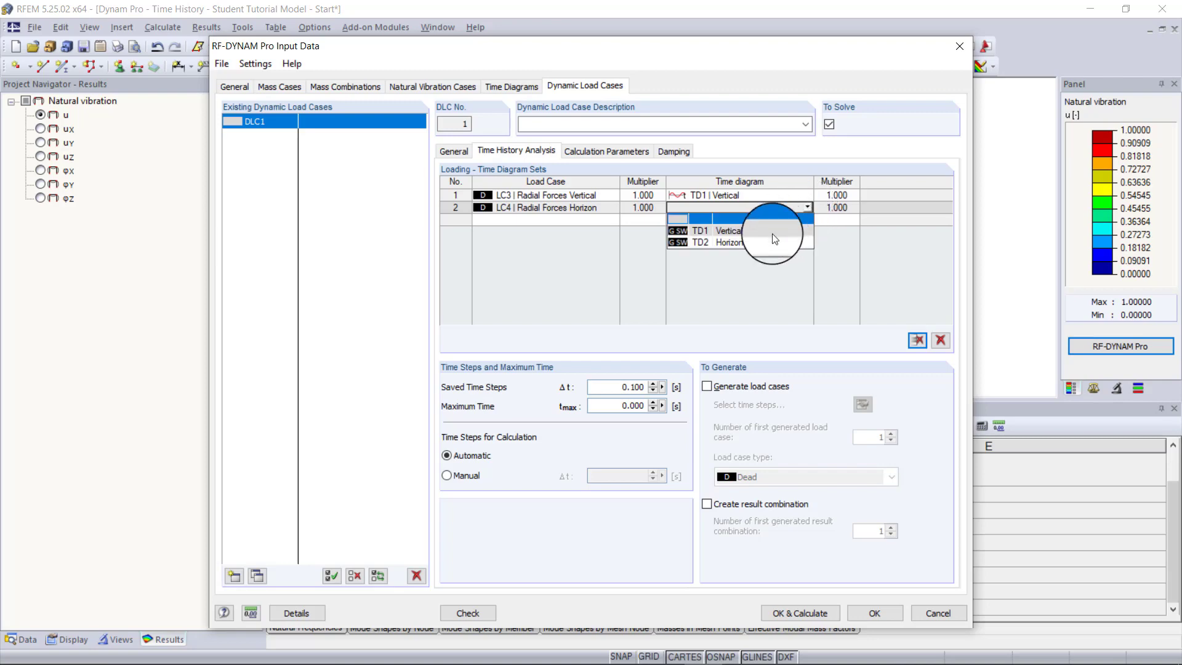
{"action": "left_click", "coordinate": [759, 242]}
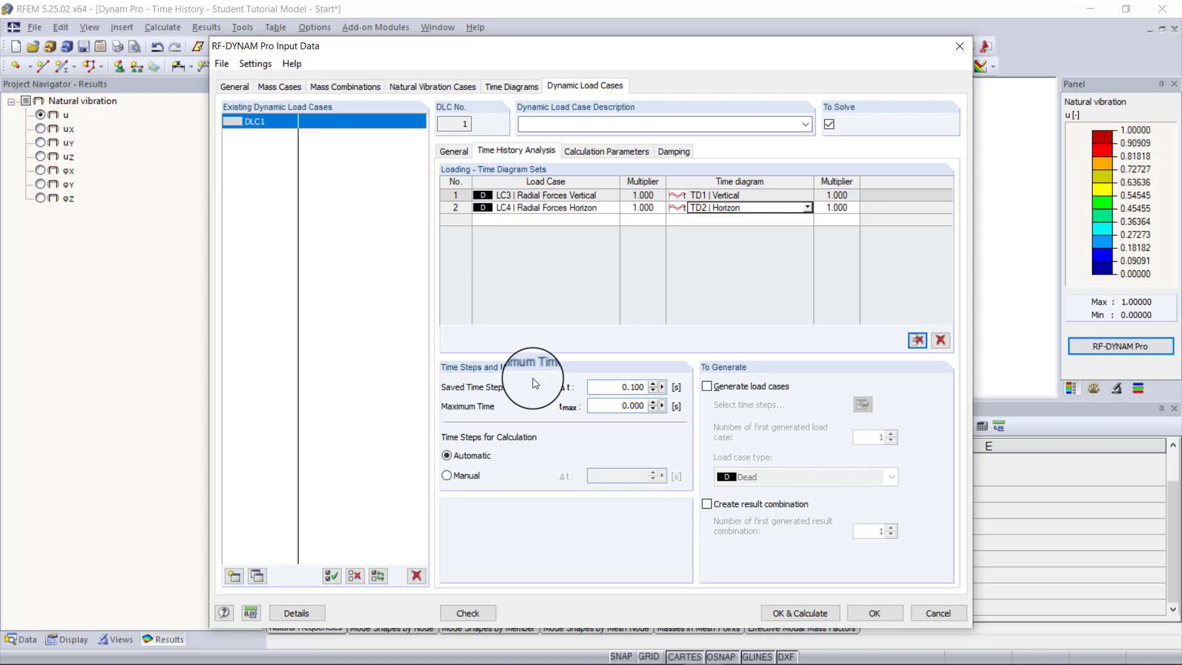
Set the saved time steps of DLC1 to 0.01 s and the maximum time to 15 s.
{"action": "left_click", "coordinate": [615, 388]}
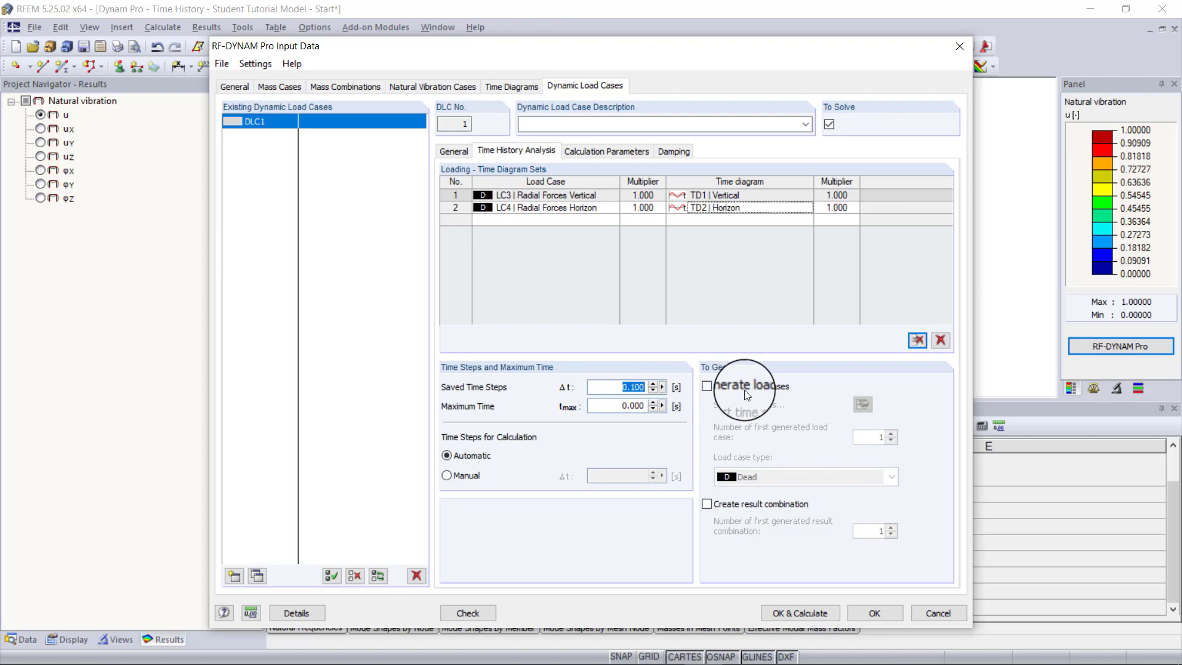
{"action": "type", "text": "0.01"}
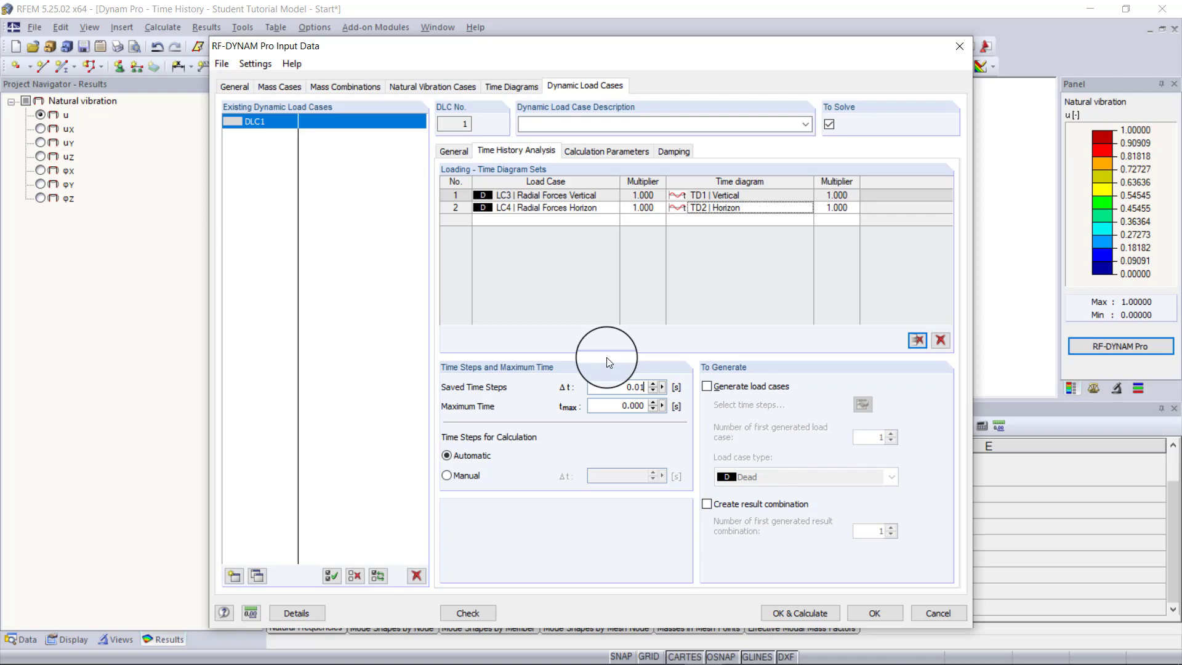
{"action": "key", "text": "Tab"}
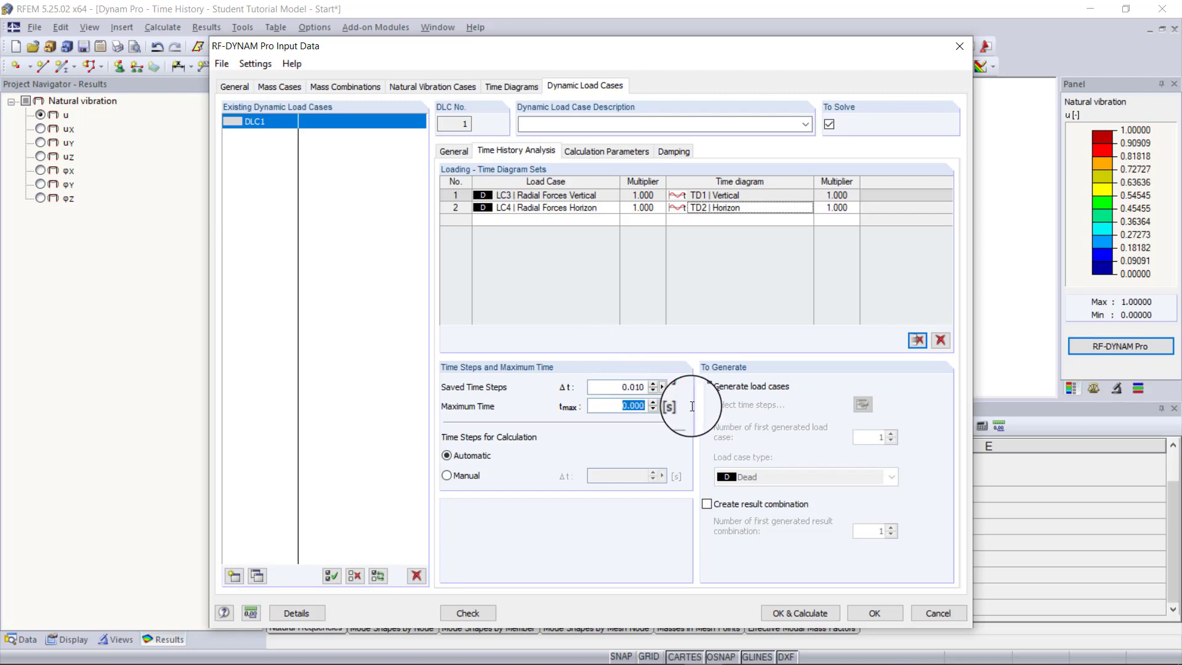
{"action": "type", "text": "15"}
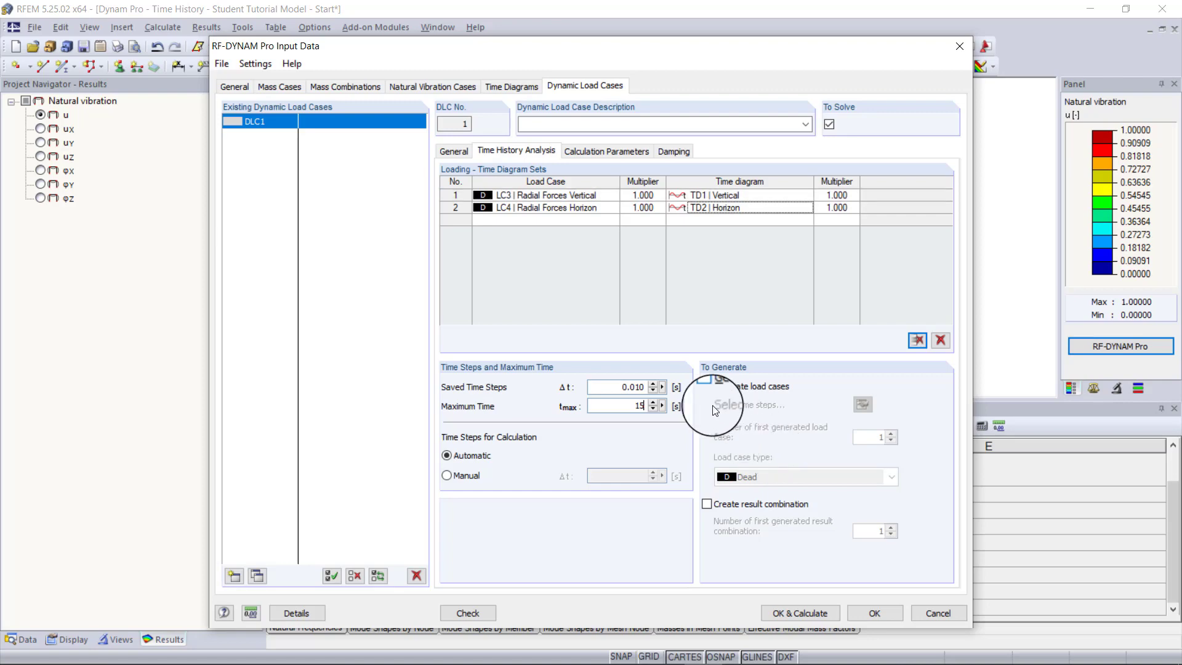
Check the calculation parameters of DLC1 and set its time history method to linear modal analysis.
{"action": "left_click", "coordinate": [583, 152]}
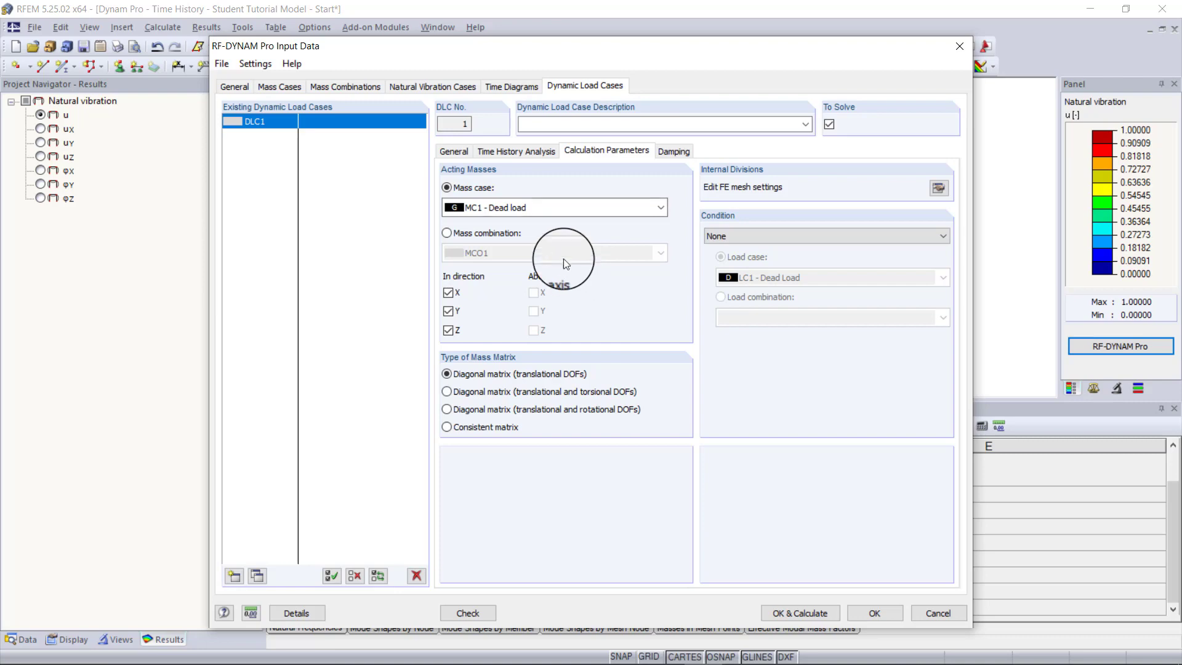
{"action": "left_click", "coordinate": [454, 152]}
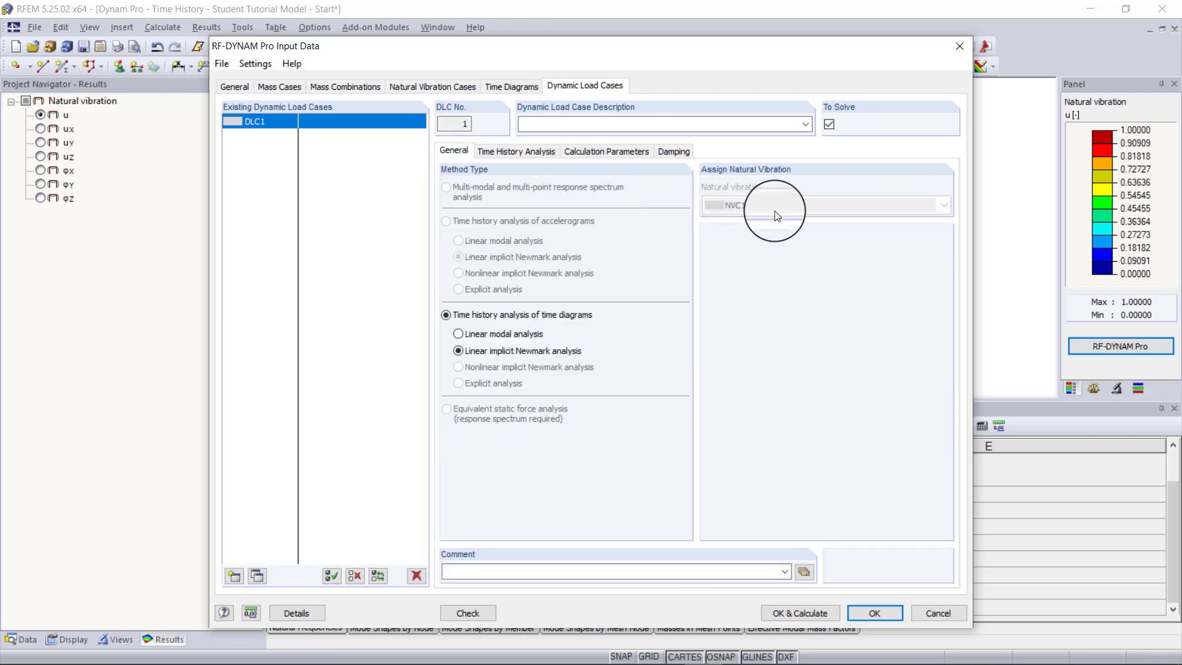
{"action": "left_click", "coordinate": [518, 333]}
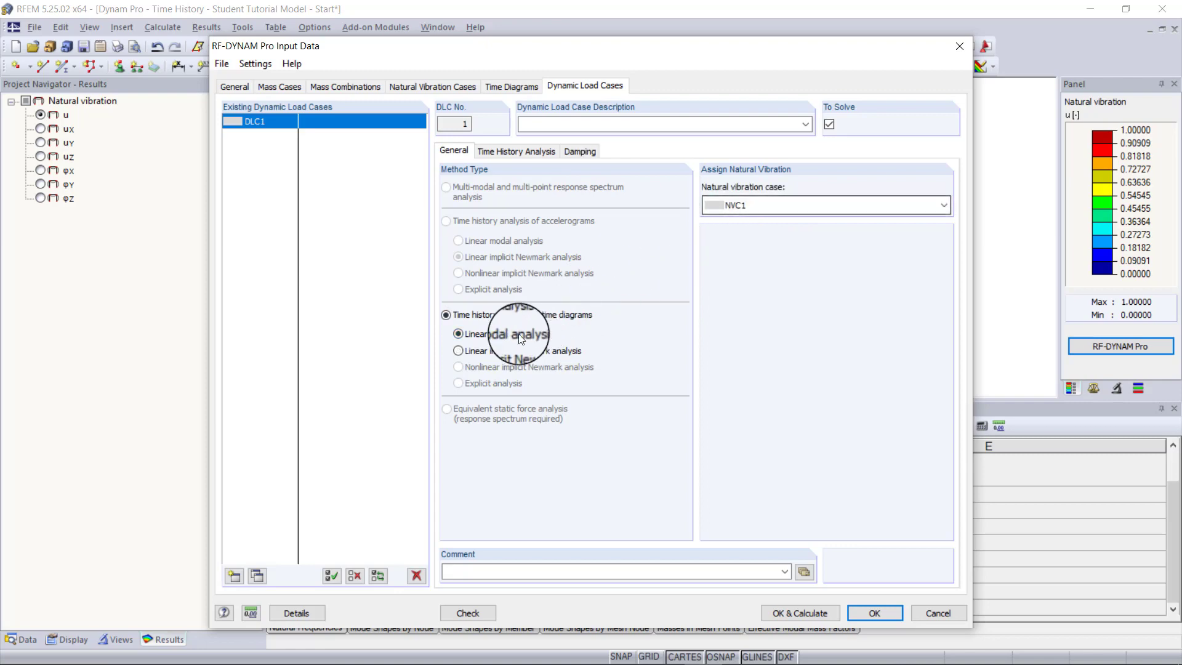
Switch DLC1 to linear implicit Newmark analysis of time diagrams and use mass combination MCO1 for its acting masses.
{"action": "left_click", "coordinate": [544, 351]}
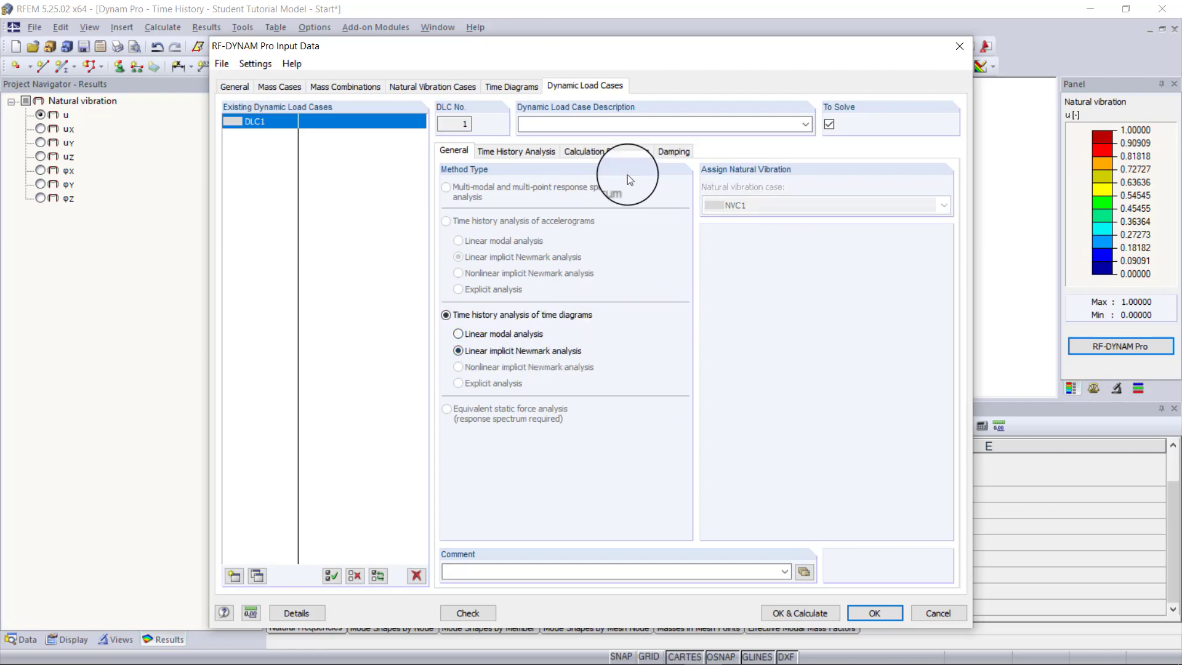
{"action": "left_click", "coordinate": [619, 151]}
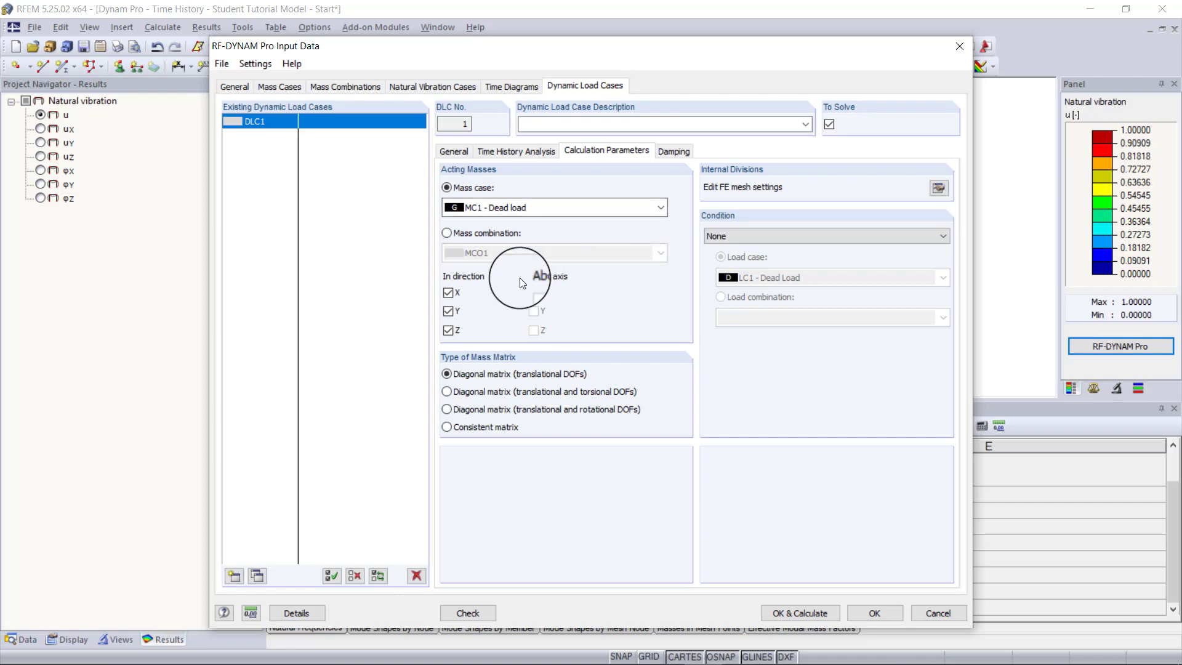
{"action": "left_click", "coordinate": [489, 234]}
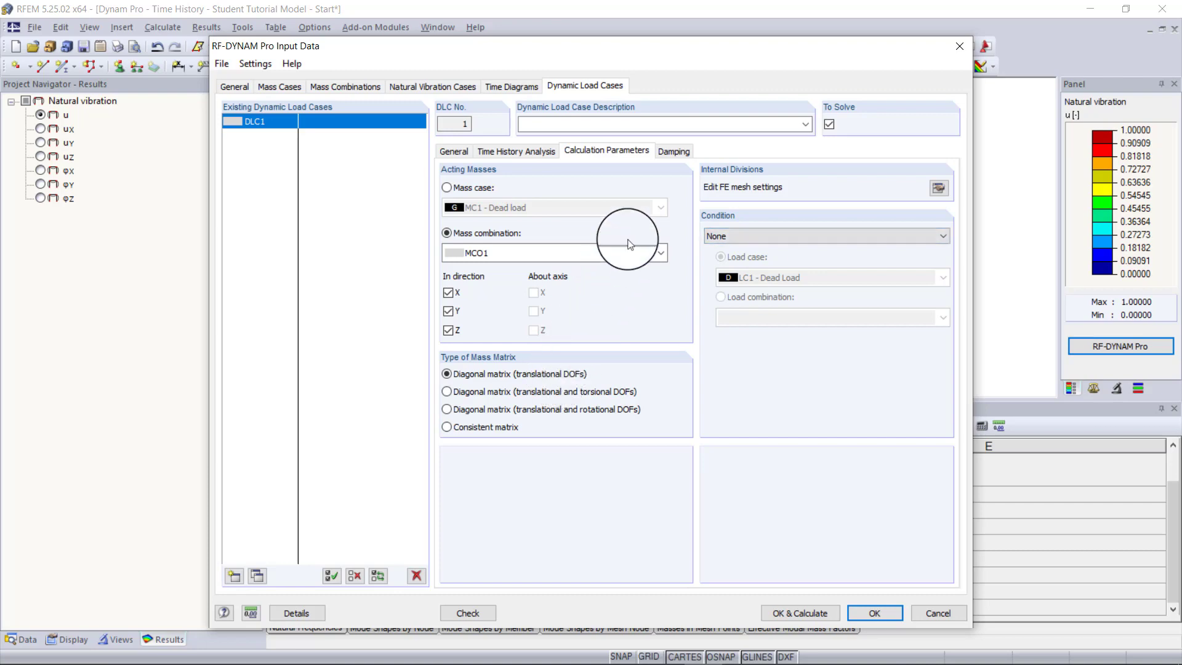
In the Lehr's to Rayleigh damping calculator for DLC1, enter a first angular frequency of 33.67 rad/s with damping 0.02.
{"action": "left_click", "coordinate": [672, 156]}
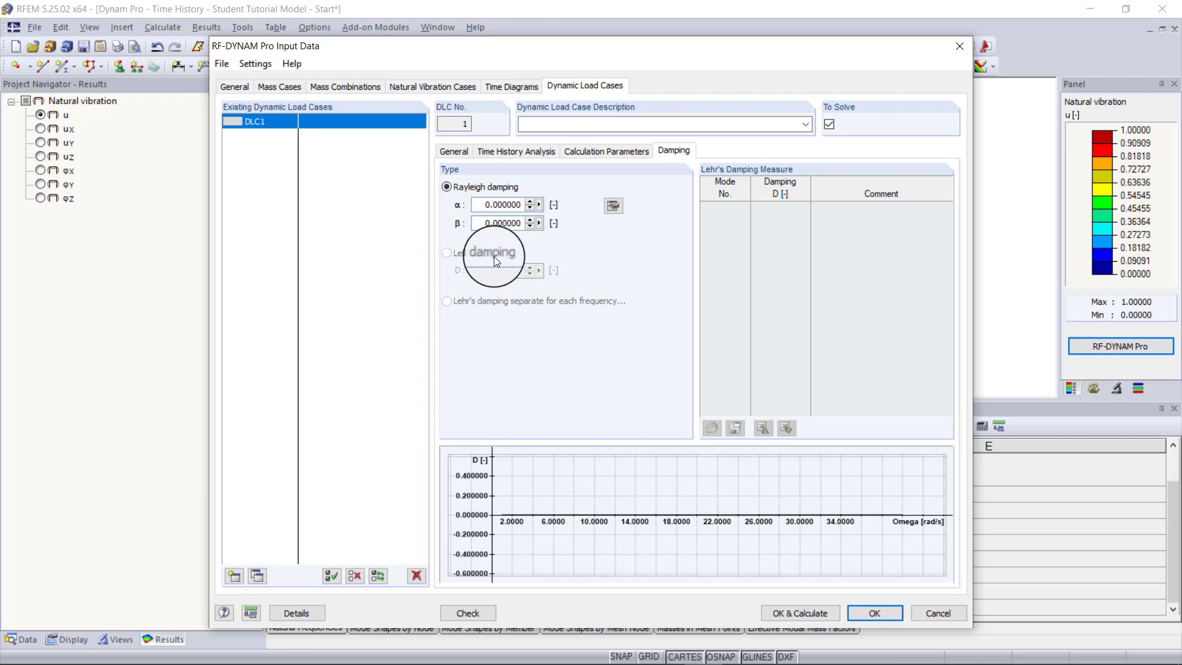
{"action": "left_click", "coordinate": [613, 207]}
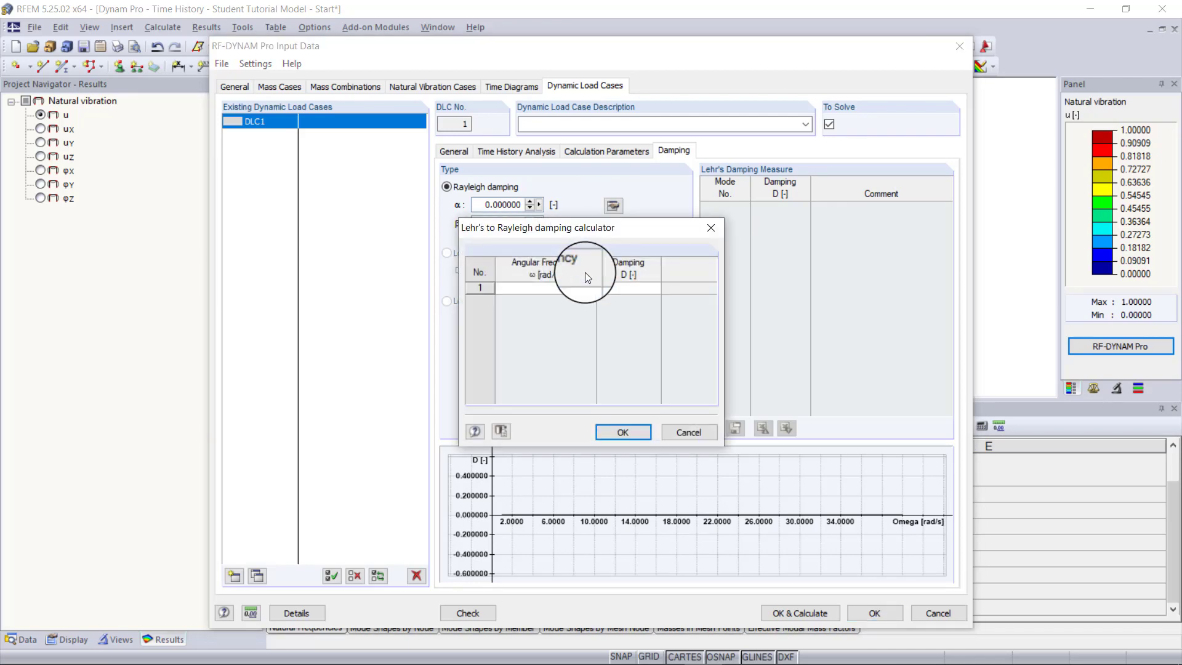
{"action": "left_click", "coordinate": [545, 287]}
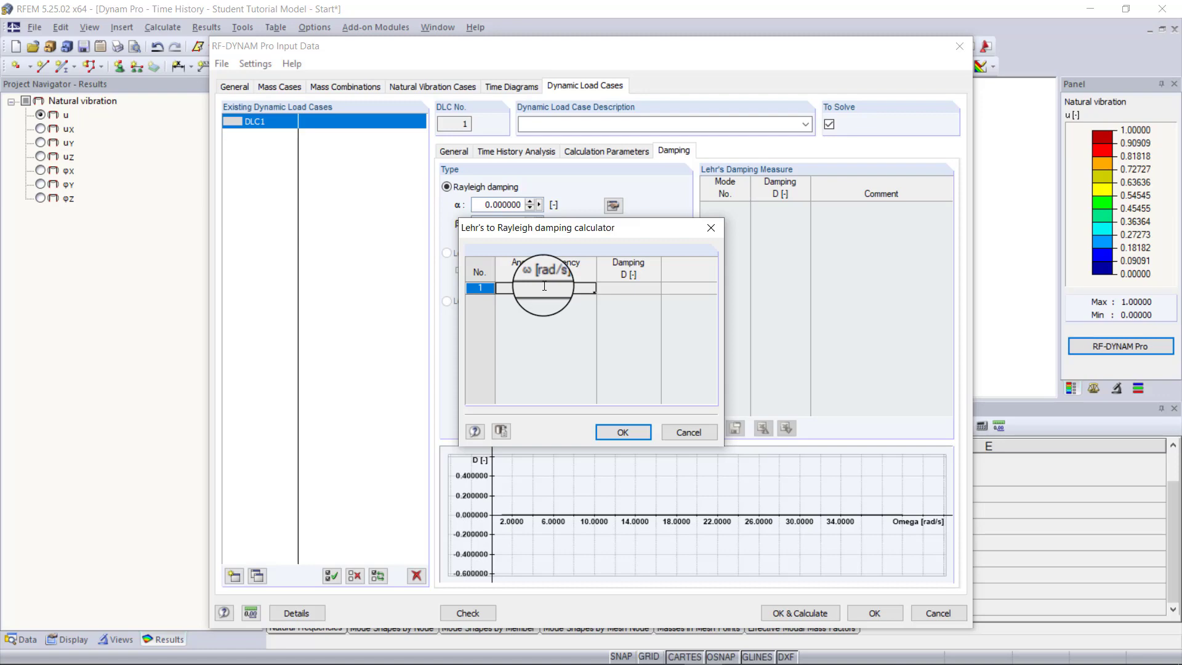
{"action": "type", "text": "33.67"}
{"action": "key", "text": "Tab"}
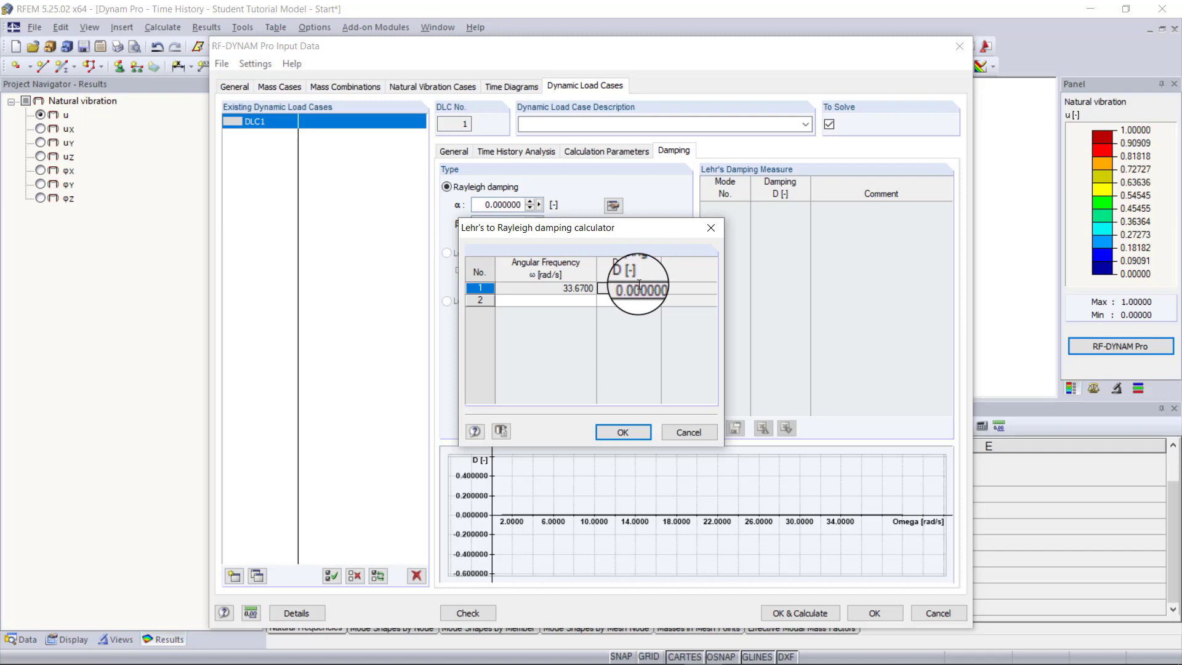
{"action": "key", "text": "BackSpace"}
{"action": "key", "text": "BackSpace"}
{"action": "key", "text": "BackSpace"}
{"action": "key", "text": "BackSpace"}
{"action": "key", "text": "BackSpace"}
{"action": "key", "text": "BackSpace"}
{"action": "key", "text": "BackSpace"}
{"action": "key", "text": "BackSpace"}
{"action": "type", "text": "0.00"}
{"action": "key", "text": "BackSpace"}
{"action": "type", "text": "2"}
{"action": "key", "text": "Return"}
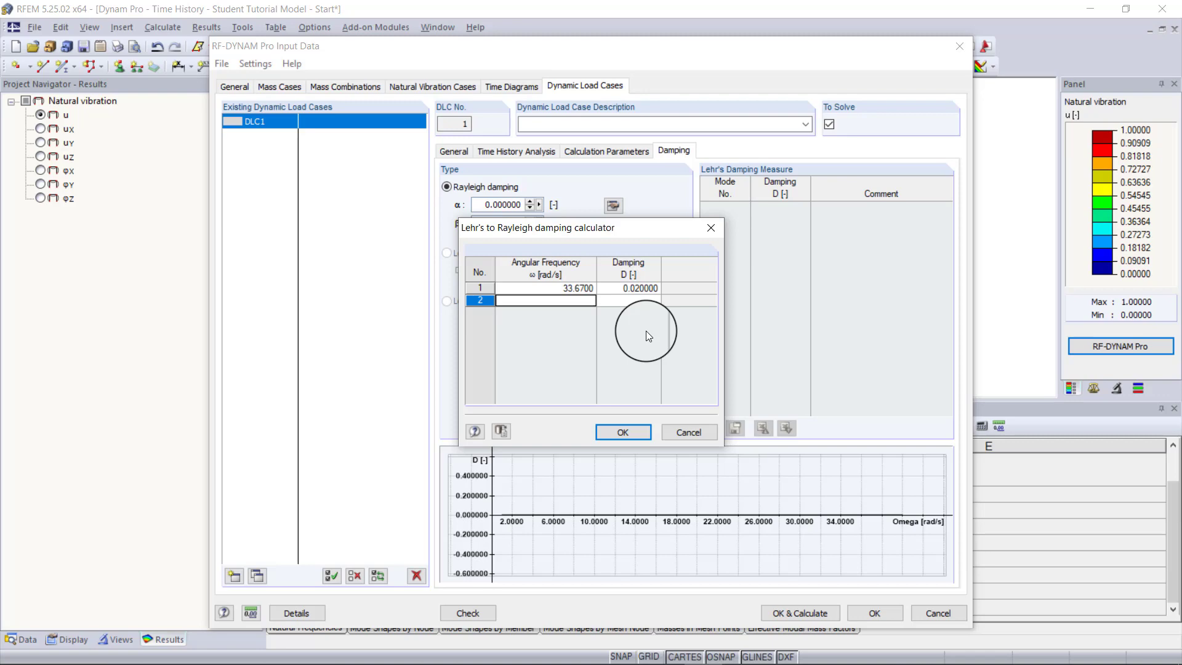
Add a second angular frequency of 37.02 rad/s with damping 0.02 and apply the calculated Rayleigh coefficients to DLC1.
{"action": "type", "text": "37.02"}
{"action": "left_click", "coordinate": [636, 299]}
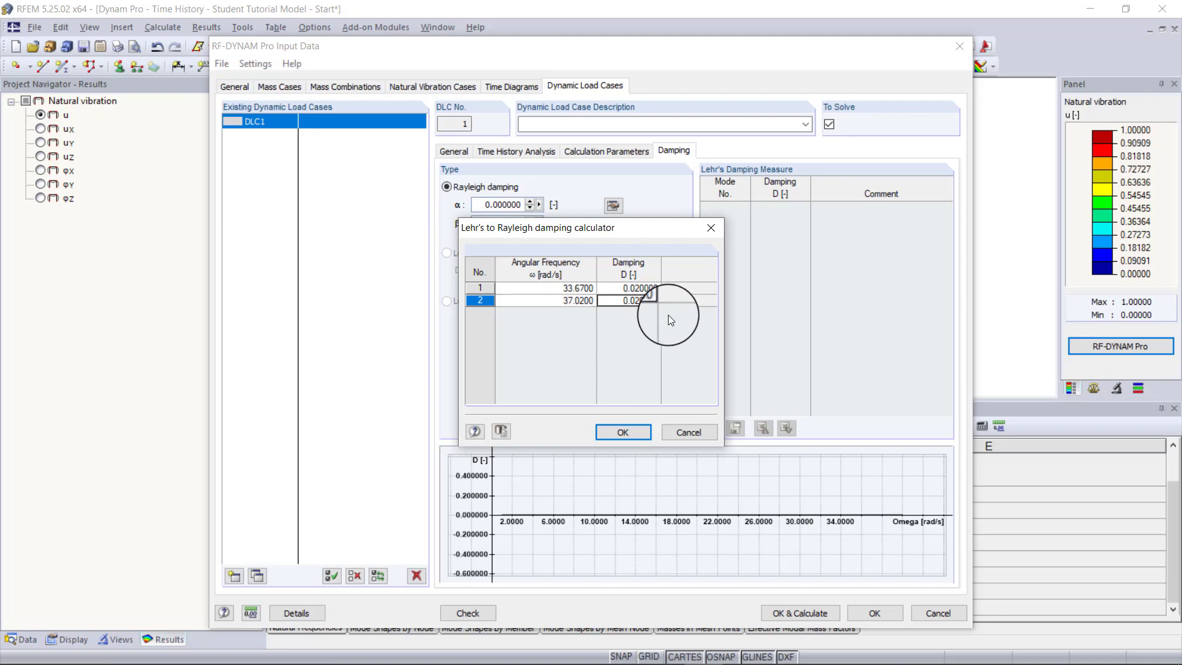
{"action": "left_click", "coordinate": [630, 427]}
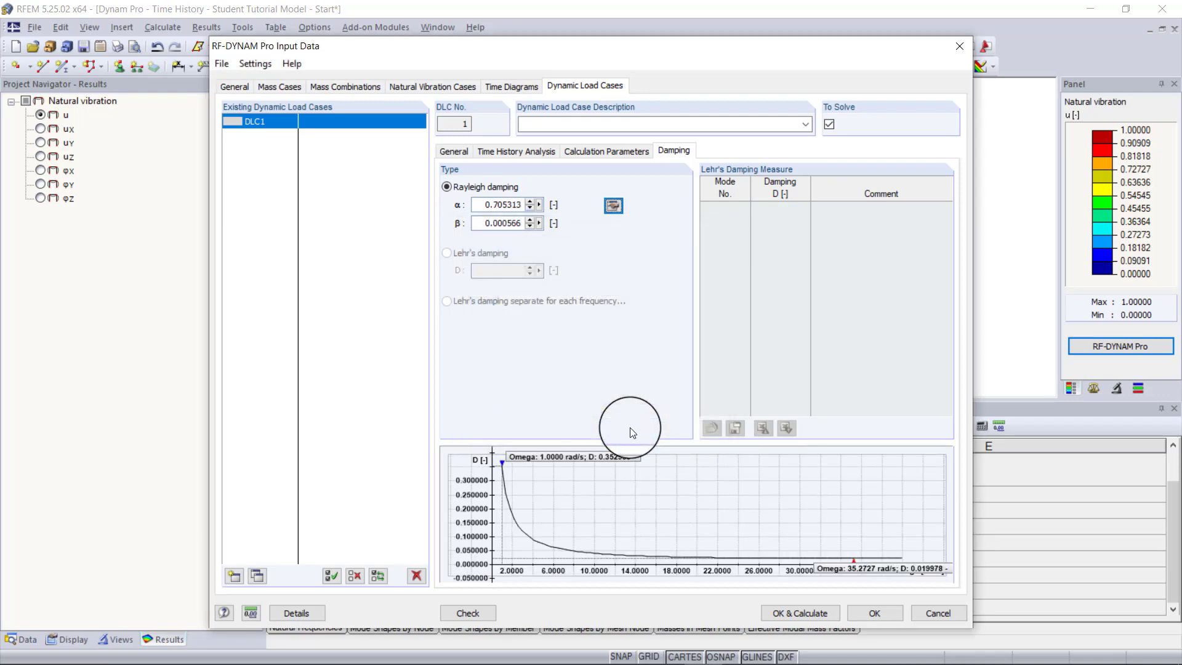